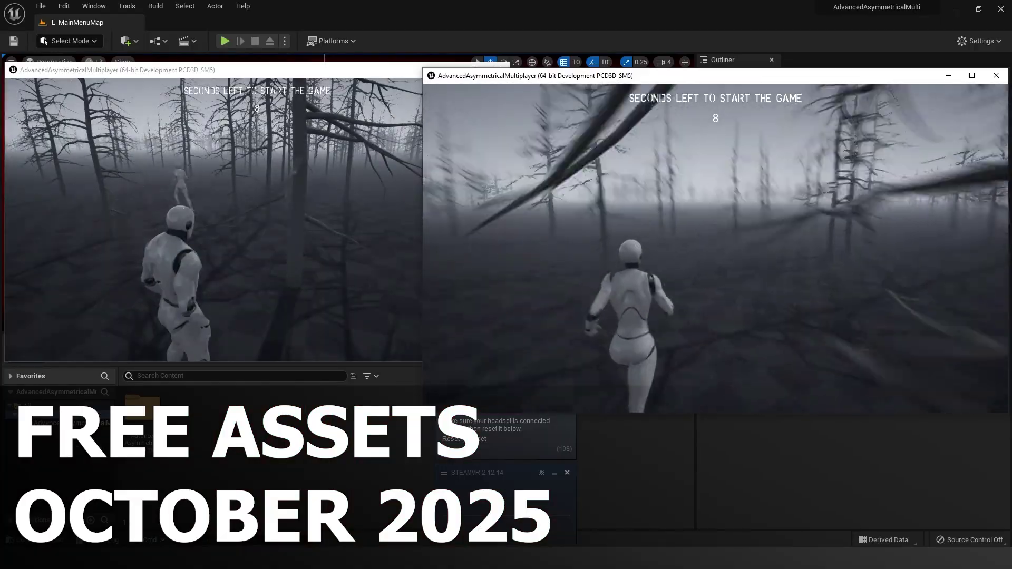
{"action": "key", "text": "w"}
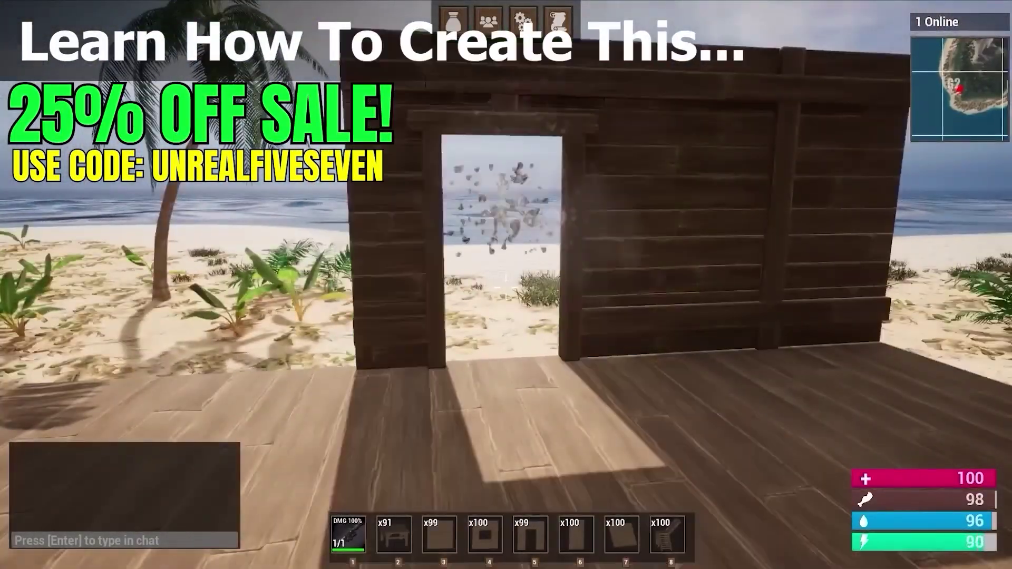
{"action": "left_click", "coordinate": [506, 287]}
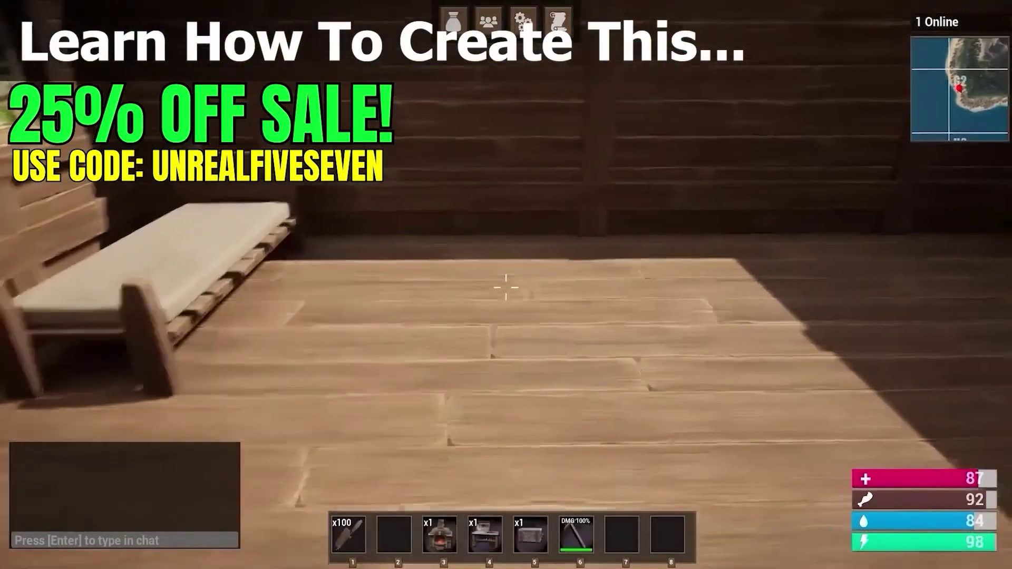
{"action": "key", "text": "3"}
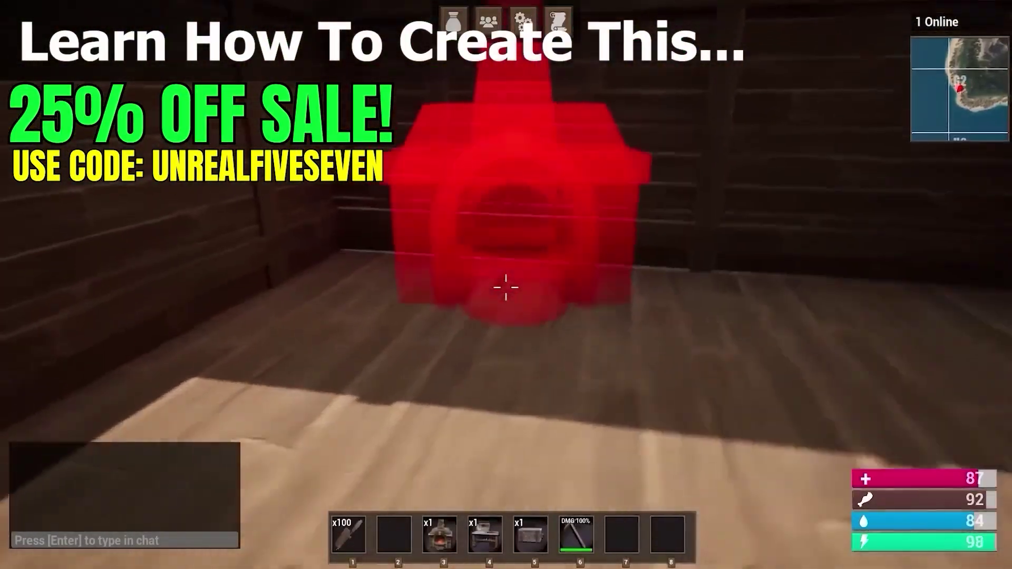
{"action": "left_click", "coordinate": [506, 287]}
{"action": "key", "text": "4"}
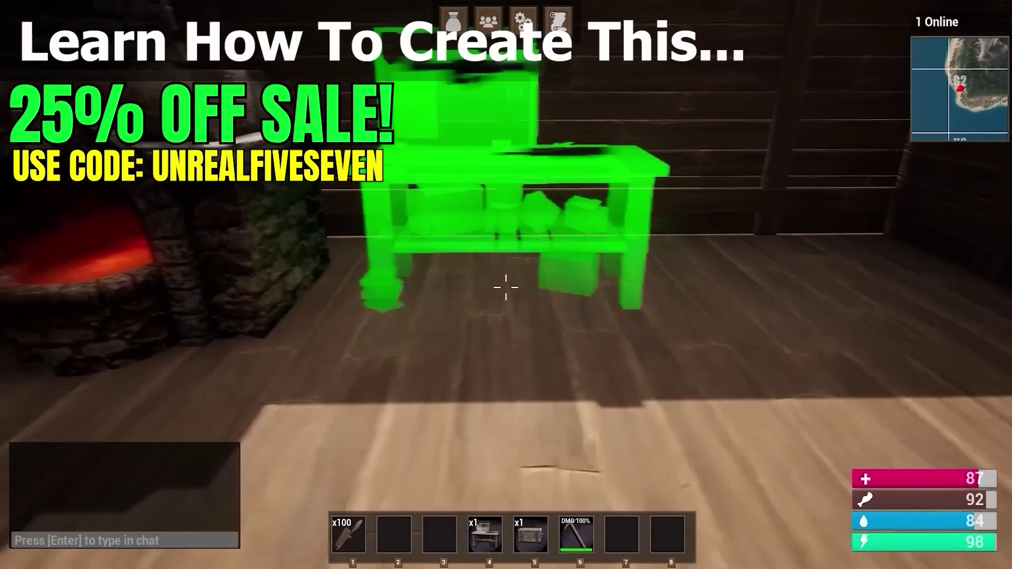
{"action": "left_click", "coordinate": [506, 287]}
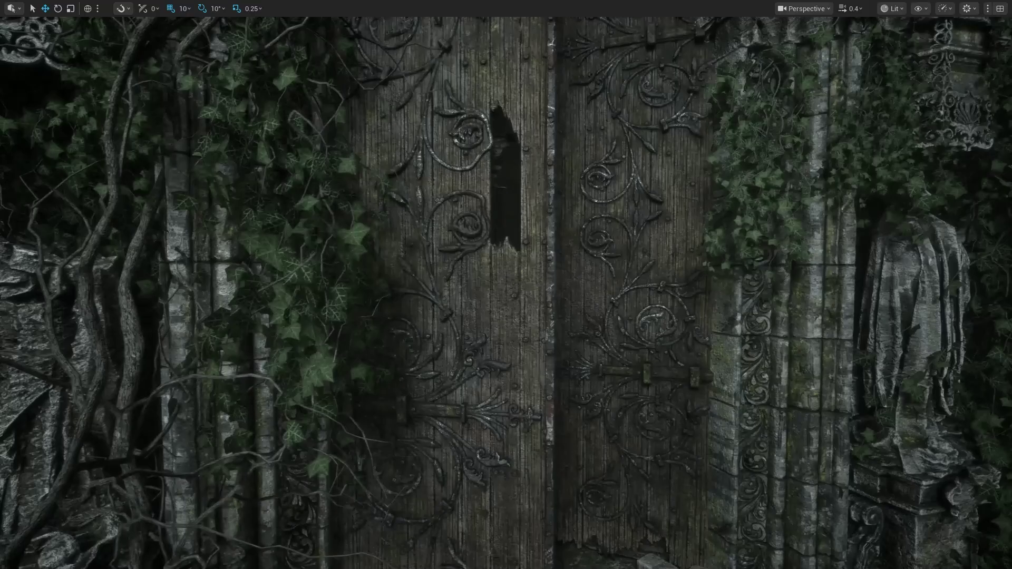
- Examine the abandoned cathedral's doors, exterior walls and surrounding foggy forest in the level viewport
{"action": "key", "text": "w"}
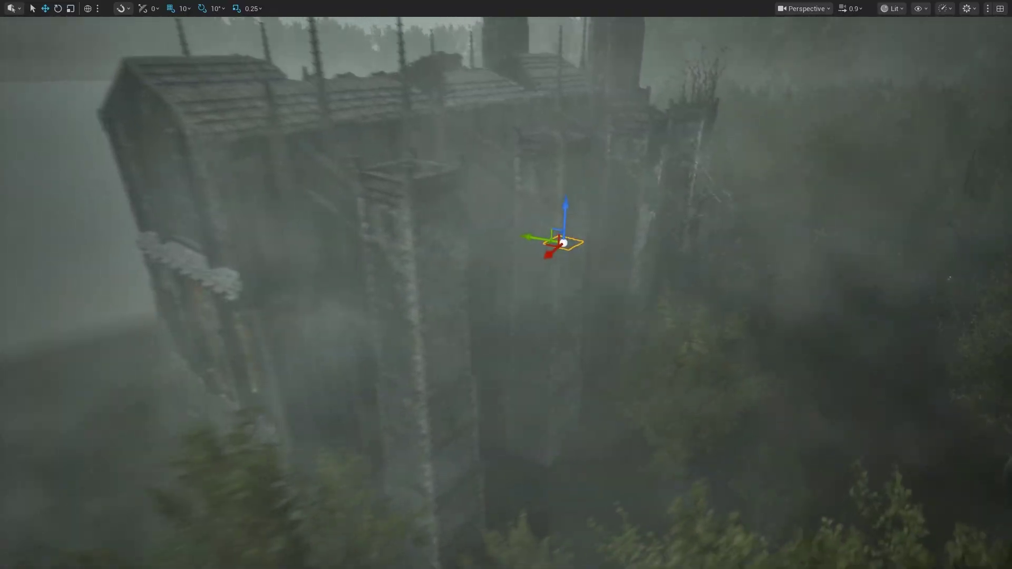
{"action": "right_click_drag", "start_coordinate": [506, 284], "coordinate": [558, 279]}
{"action": "key", "text": "a"}
{"action": "scroll", "coordinate": [506, 274], "scroll_direction": "up", "scroll_amount": 4}
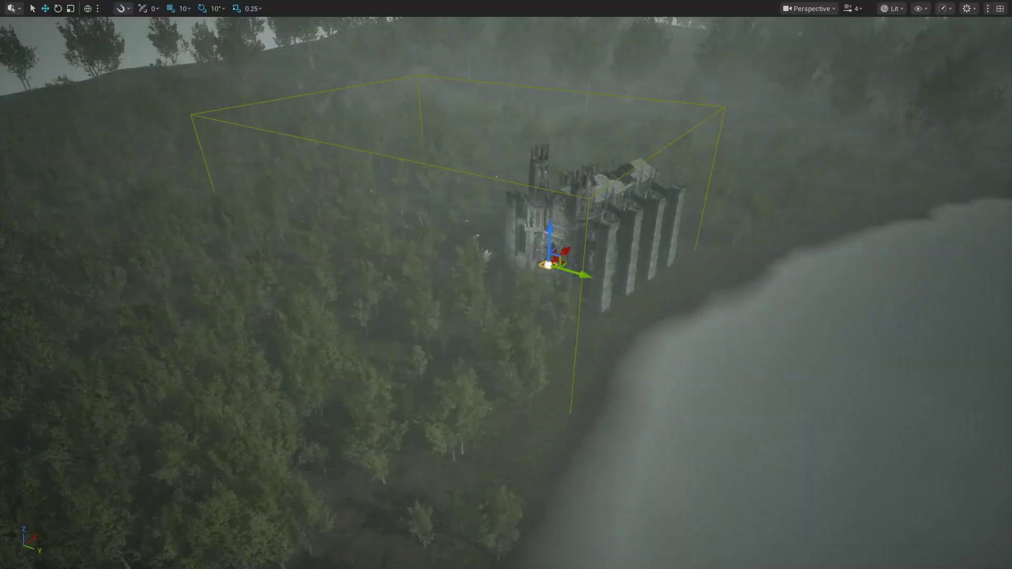
{"action": "key", "text": "s"}
{"action": "right_click_drag", "start_coordinate": [506, 285], "coordinate": [867, 397]}
{"action": "key", "text": "a"}
{"action": "key", "text": "F11"}
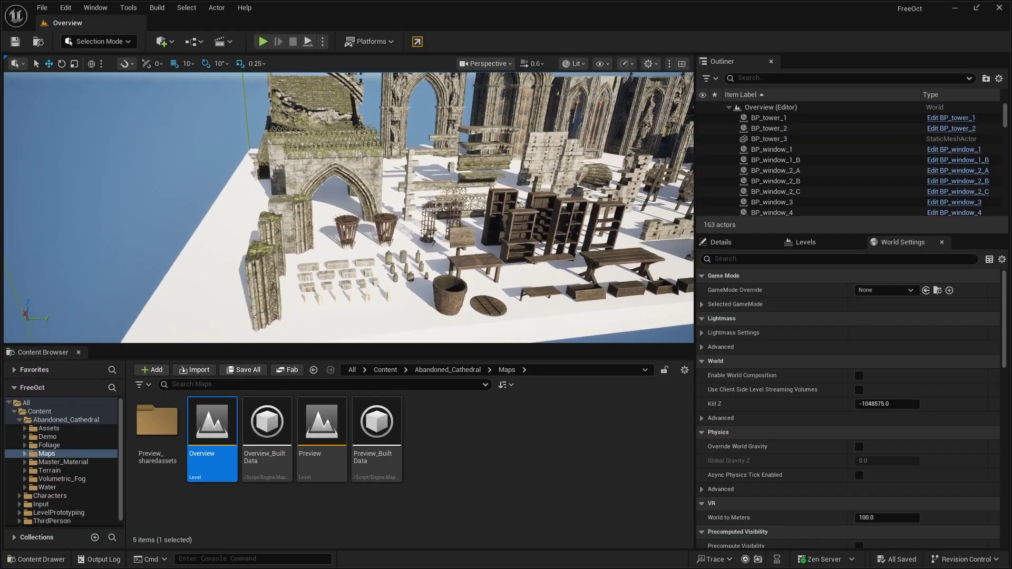
- Examine the modular arches, roofs, statue-covered doorway and stained-glass windows in the Overview level of the Abandoned_Cathedral pack
{"action": "right_click_drag", "start_coordinate": [348, 208], "coordinate": [348, 208]}
{"action": "key", "text": "w"}
{"action": "scroll", "coordinate": [348, 208], "scroll_direction": "down", "scroll_amount": 1}
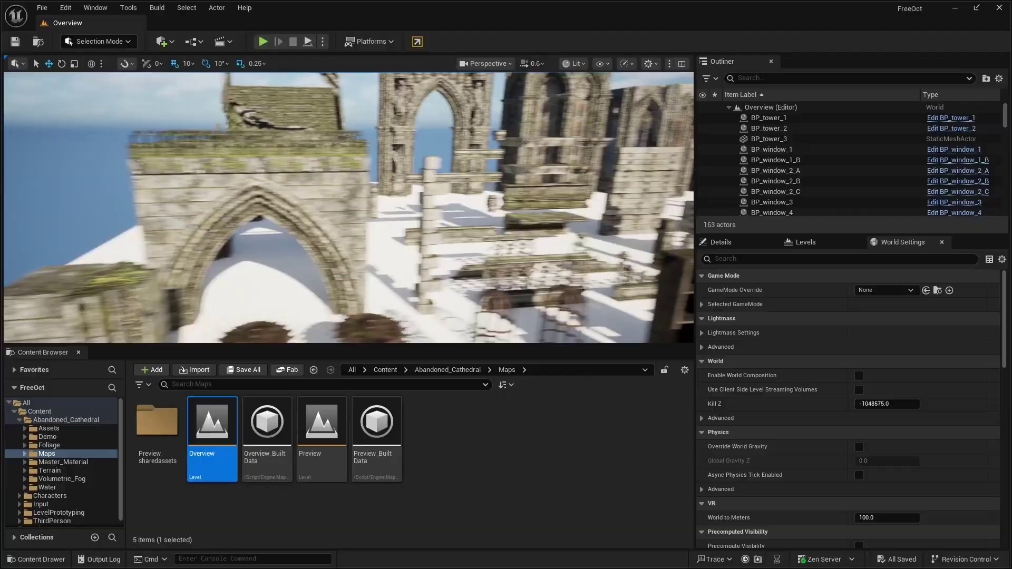
{"action": "right_click_drag", "start_coordinate": [347, 208], "coordinate": [363, 149]}
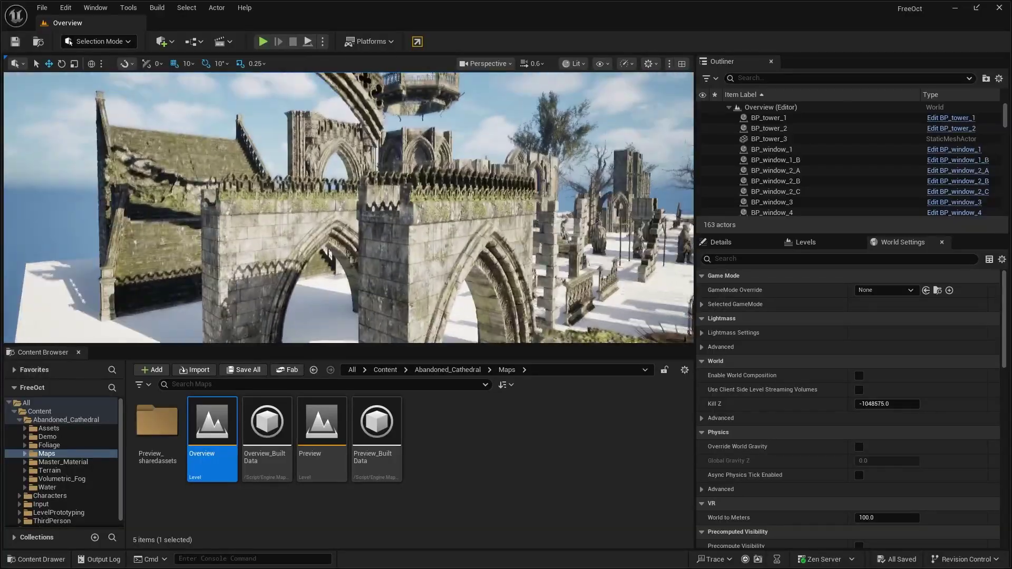
{"action": "right_click_drag", "start_coordinate": [348, 208], "coordinate": [427, 148]}
{"action": "scroll", "coordinate": [348, 208], "scroll_direction": "up", "scroll_amount": 1}
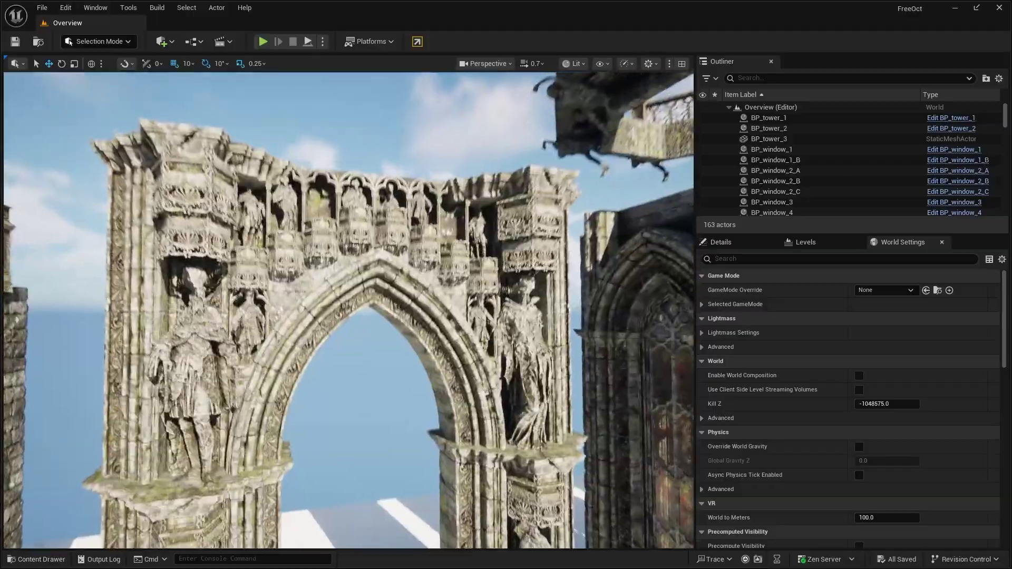
{"action": "key", "text": "w"}
{"action": "right_click_drag", "start_coordinate": [348, 310], "coordinate": [543, 213]}
{"action": "scroll", "coordinate": [511, 253], "scroll_direction": "down", "scroll_amount": 3}
{"action": "key", "text": "w"}
{"action": "key", "text": "s"}
{"action": "key", "text": "s"}
{"action": "scroll", "coordinate": [421, 269], "scroll_direction": "down", "scroll_amount": 1}
{"action": "key", "text": "w"}
{"action": "key", "text": "s"}
{"action": "scroll", "coordinate": [469, 231], "scroll_direction": "up", "scroll_amount": 2}
{"action": "key", "text": "s"}
{"action": "key", "text": "s"}
{"action": "scroll", "coordinate": [564, 242], "scroll_direction": "down", "scroll_amount": 4}
{"action": "key", "text": "w"}
{"action": "key", "text": "d"}
{"action": "key", "text": "d"}
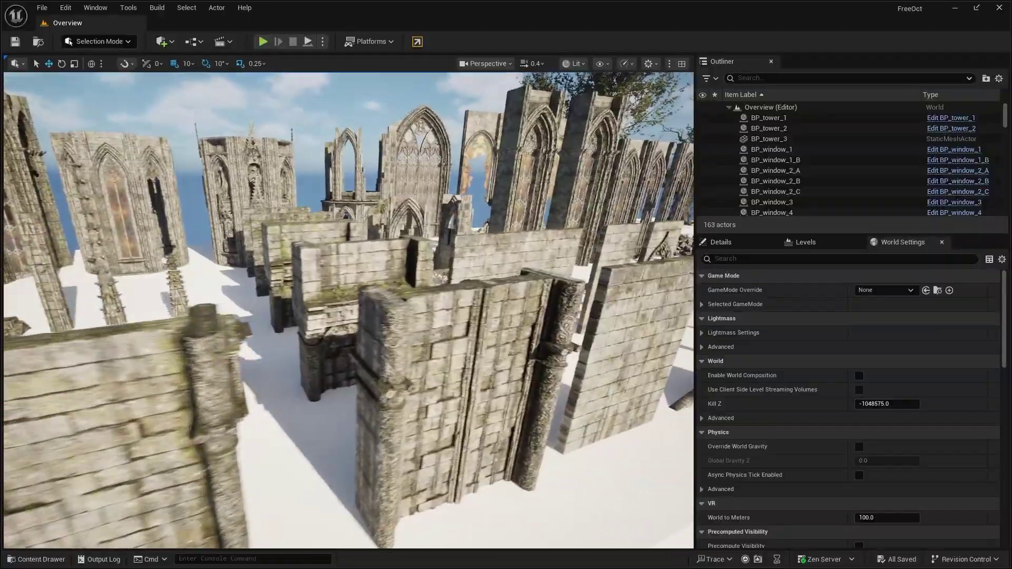
- Examine the brick wall modules, benches, rubble, bare branches and bushes in the Overview level
{"action": "right_click_drag", "start_coordinate": [348, 311], "coordinate": [349, 311]}
{"action": "scroll", "coordinate": [348, 311], "scroll_direction": "down", "scroll_amount": 1}
{"action": "scroll", "coordinate": [349, 311], "scroll_direction": "up", "scroll_amount": 1}
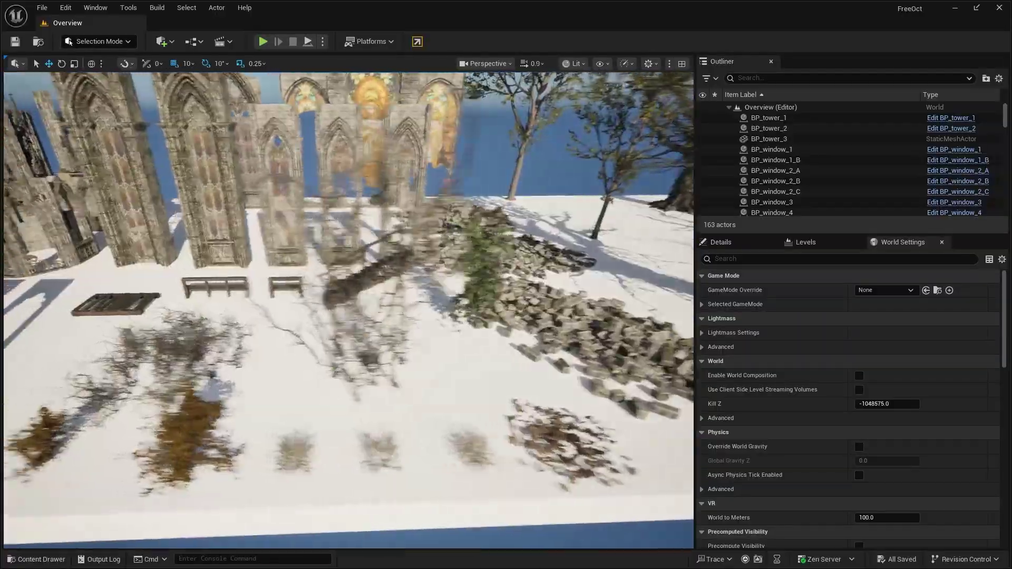
{"action": "right_click_drag", "start_coordinate": [348, 311], "coordinate": [348, 311]}
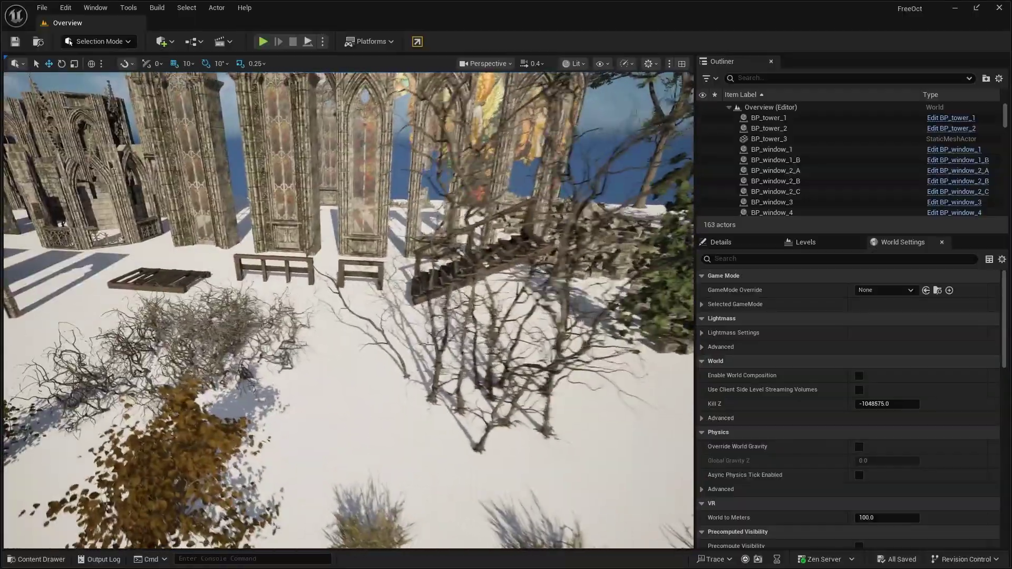
{"action": "right_click_drag", "start_coordinate": [349, 311], "coordinate": [348, 310]}
{"action": "scroll", "coordinate": [349, 310], "scroll_direction": "up", "scroll_amount": 1}
{"action": "scroll", "coordinate": [348, 311], "scroll_direction": "up", "scroll_amount": 1}
{"action": "scroll", "coordinate": [348, 311], "scroll_direction": "down", "scroll_amount": 1}
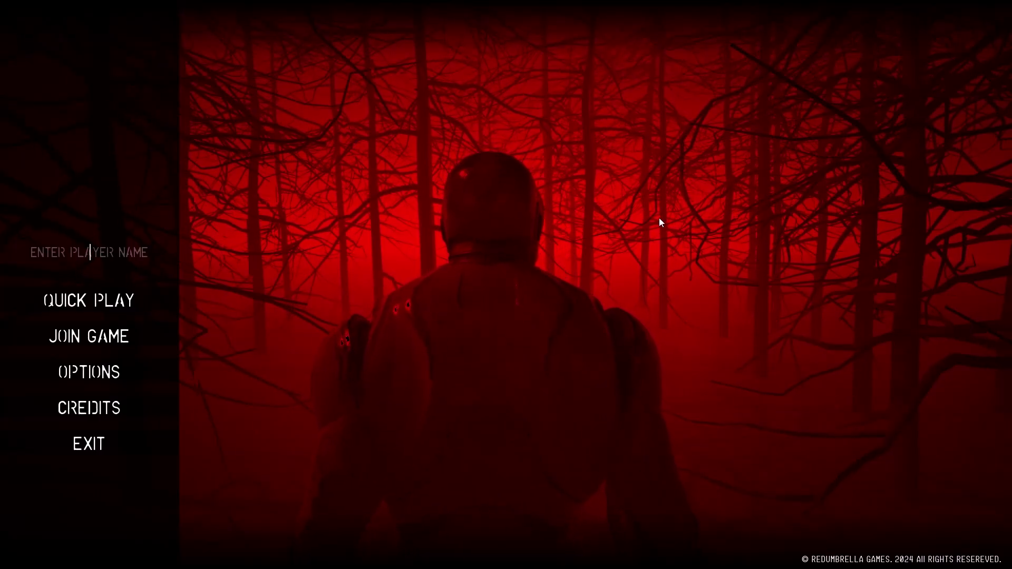
- Enter SMARTPOLY as the player name and open the Quick Play match setup
{"action": "type", "text": "SMARTPOLY"}
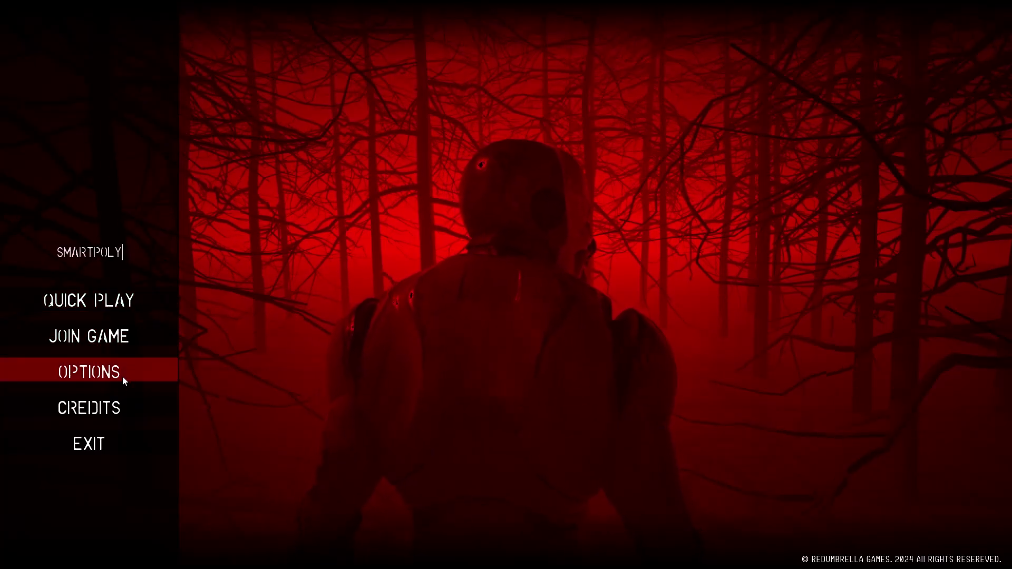
{"action": "left_click", "coordinate": [105, 300]}
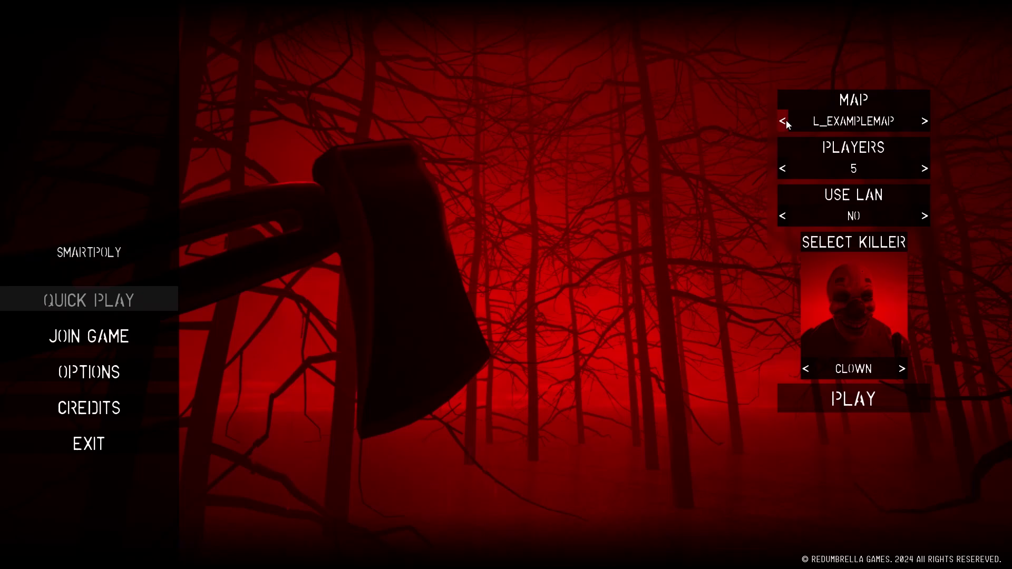
- Try the available player counts for the match, return the count to 5, and toggle the LAN option
{"action": "left_click", "coordinate": [924, 168]}
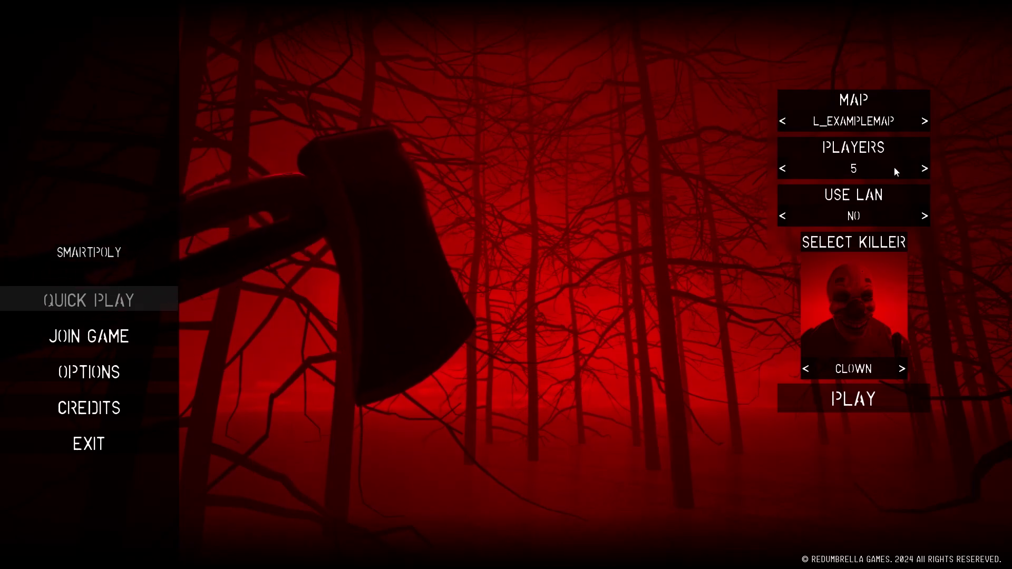
{"action": "left_click", "coordinate": [925, 172]}
{"action": "left_click", "coordinate": [925, 172]}
{"action": "left_click", "coordinate": [925, 172]}
{"action": "left_click", "coordinate": [926, 172]}
{"action": "left_click", "coordinate": [925, 172]}
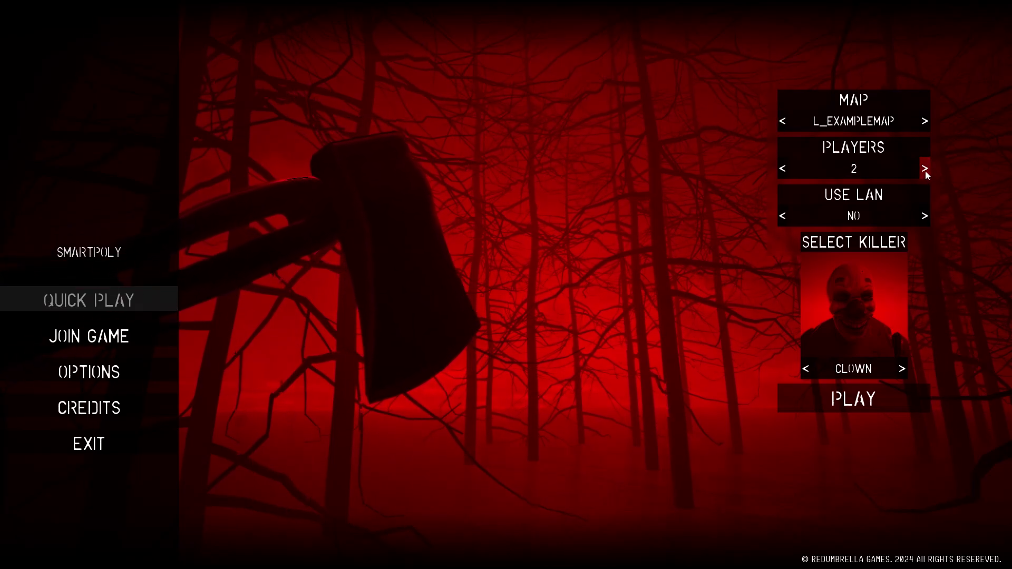
{"action": "left_click", "coordinate": [925, 172]}
{"action": "left_click", "coordinate": [782, 167]}
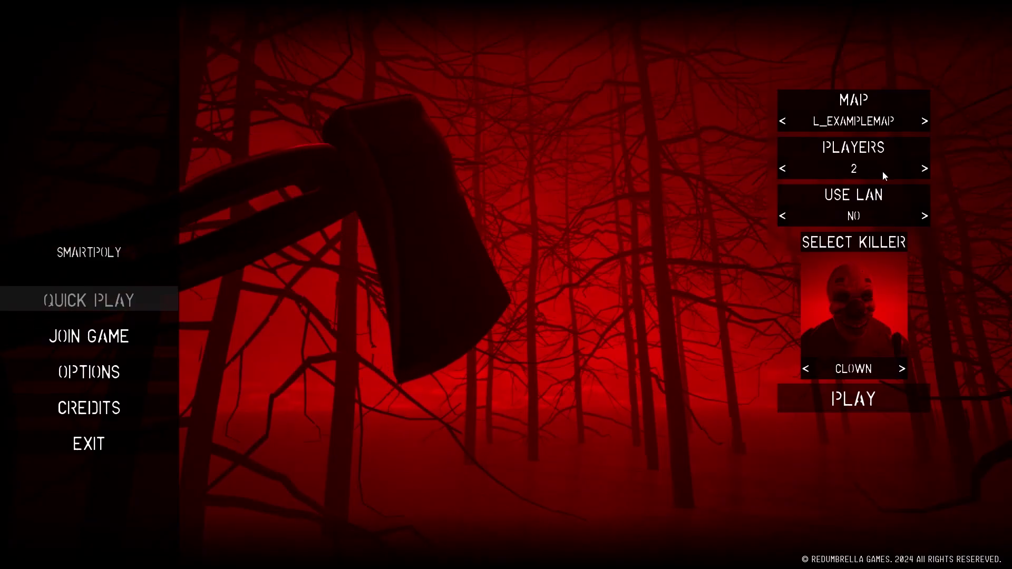
{"action": "left_click", "coordinate": [925, 168]}
{"action": "left_click", "coordinate": [924, 216]}
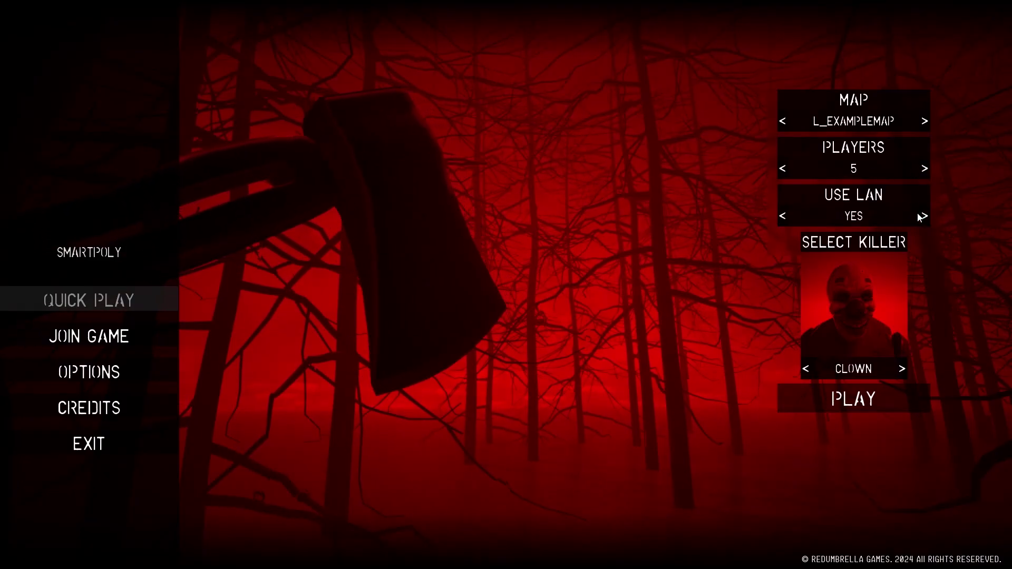
- Choose Alien as the killer and start the match on L_EXAMPLEMAP
{"action": "left_click", "coordinate": [902, 368]}
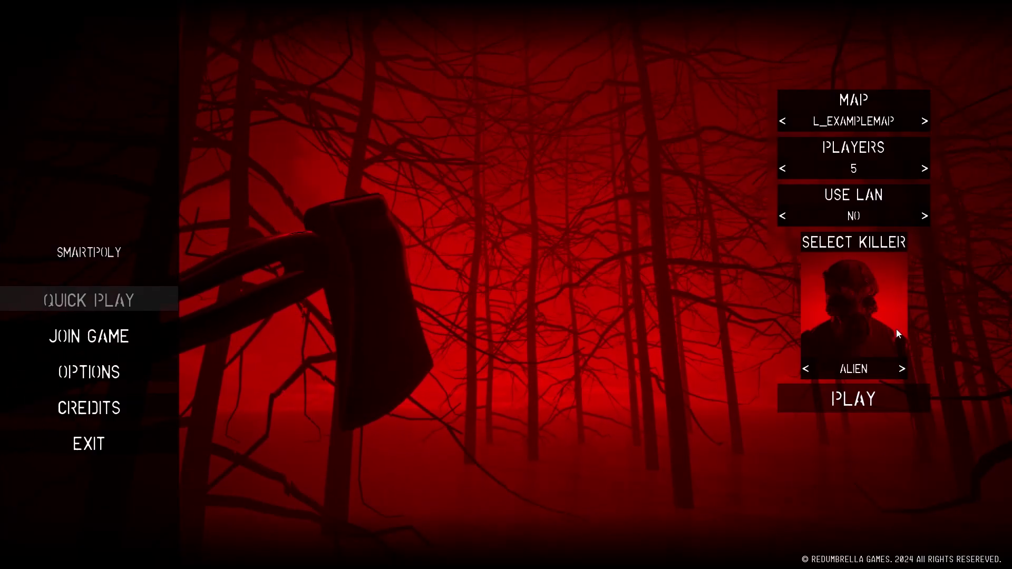
{"action": "left_click", "coordinate": [902, 369]}
{"action": "left_click", "coordinate": [901, 370]}
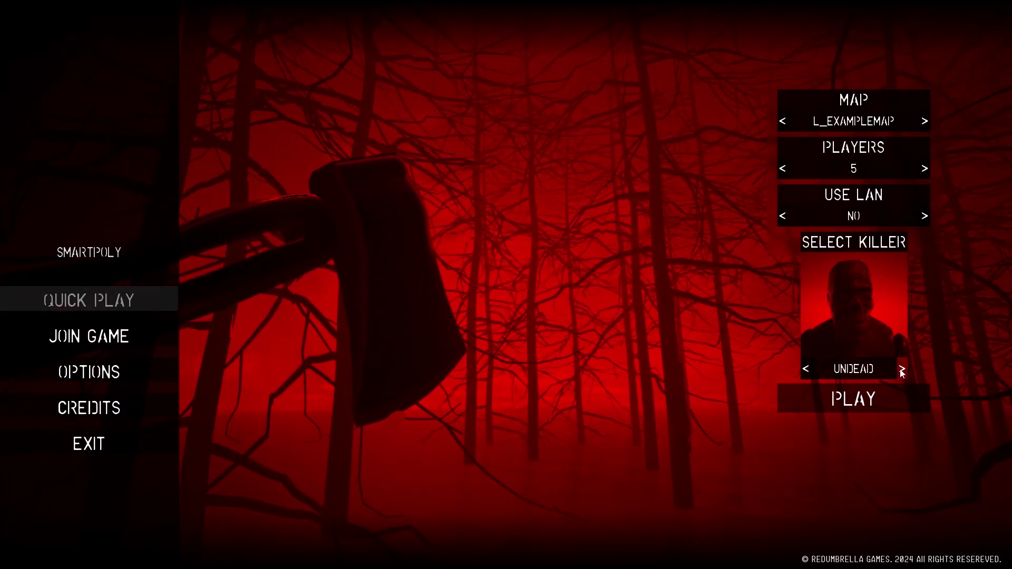
{"action": "left_click", "coordinate": [901, 370]}
{"action": "left_click", "coordinate": [901, 370]}
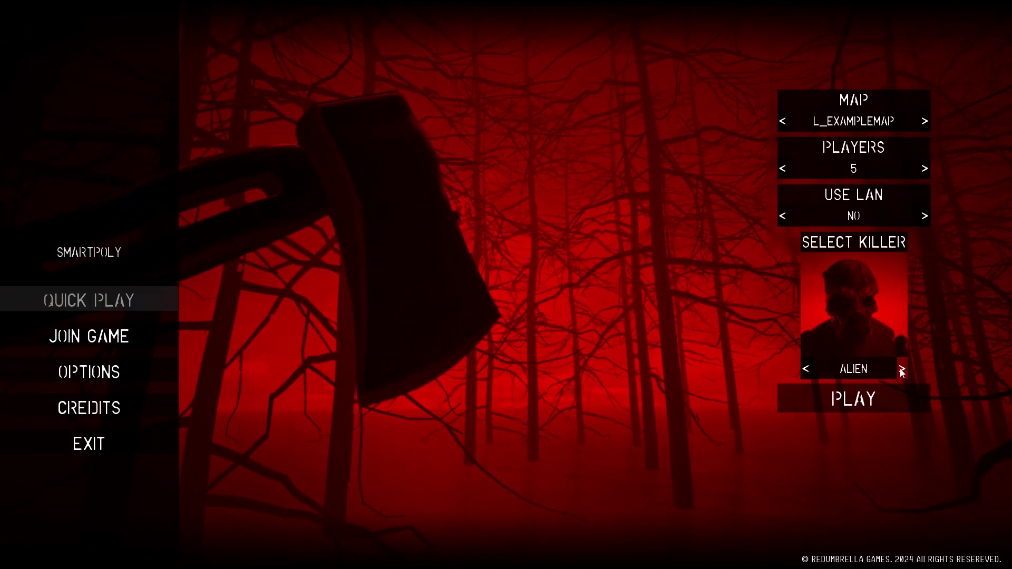
{"action": "left_click", "coordinate": [892, 395]}
{"action": "left_click", "coordinate": [575, 372]}
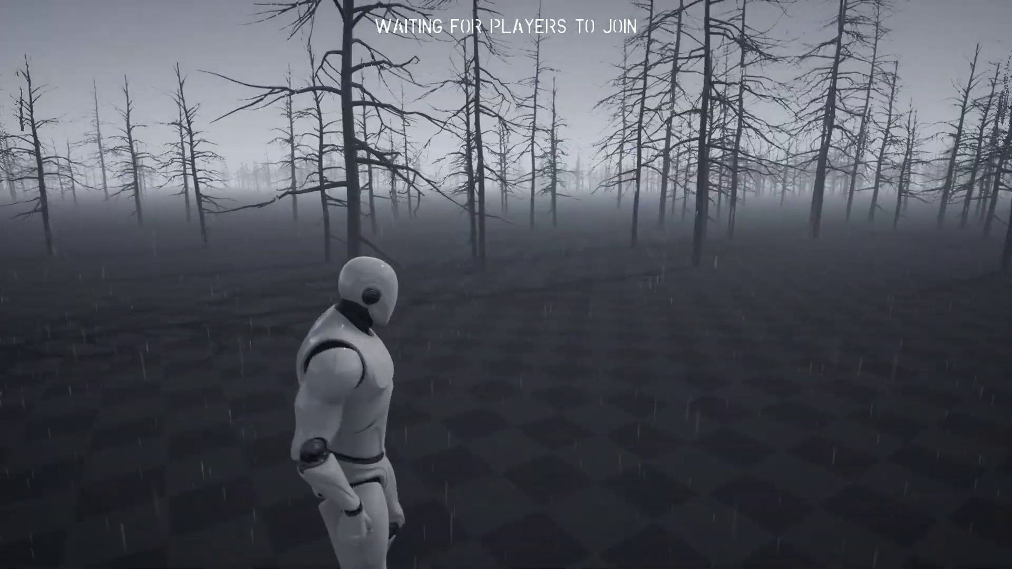
- Run the character forward through the forest and switch the game from full screen to a window
{"action": "key", "text": "w"}
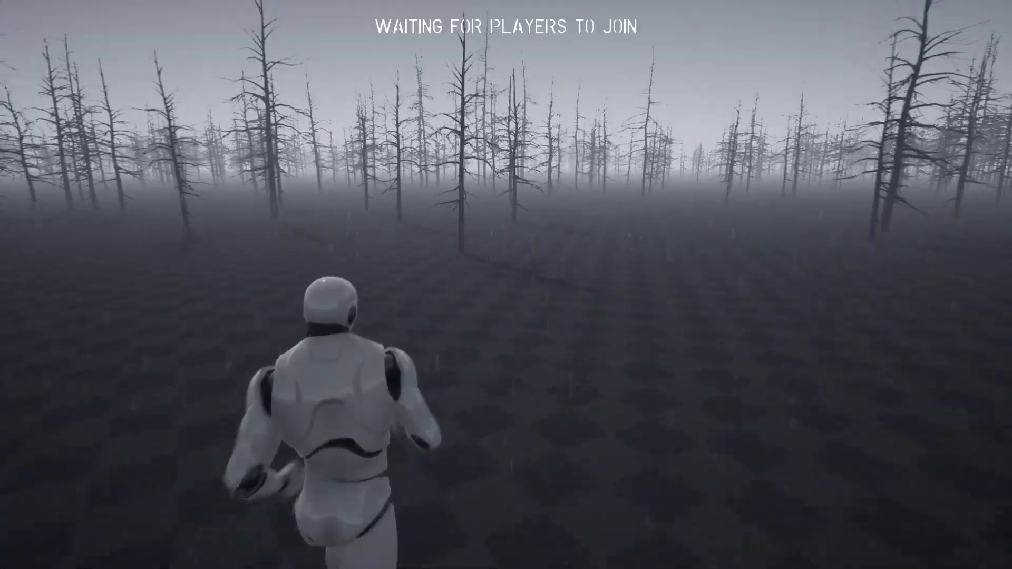
{"action": "key", "text": "alt+Return"}
{"action": "left_click_drag", "start_coordinate": [628, 36], "coordinate": [594, 31]}
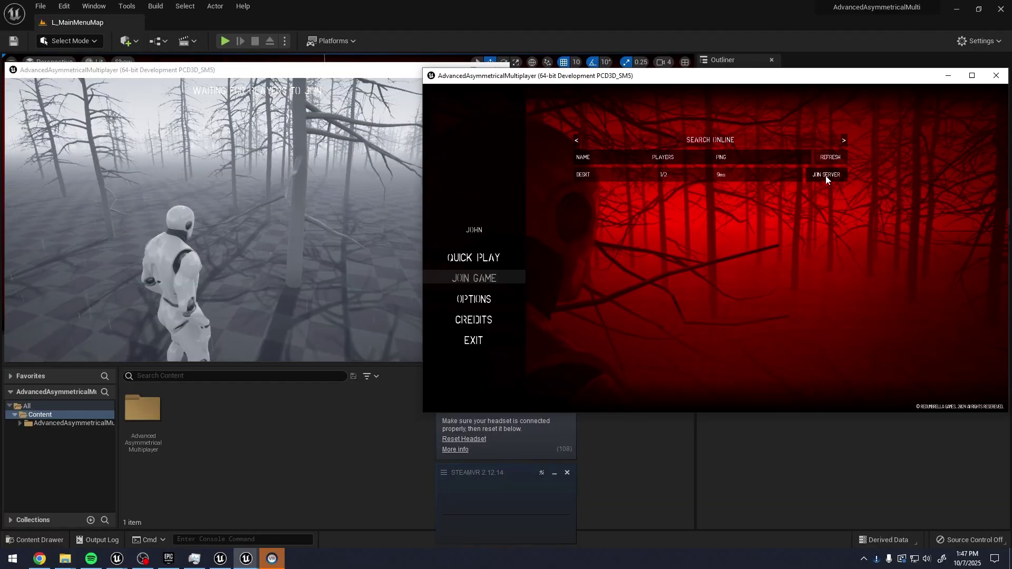
- Join the listed server from the second game window, cycle through the survivors and choose Women
{"action": "left_click", "coordinate": [827, 178]}
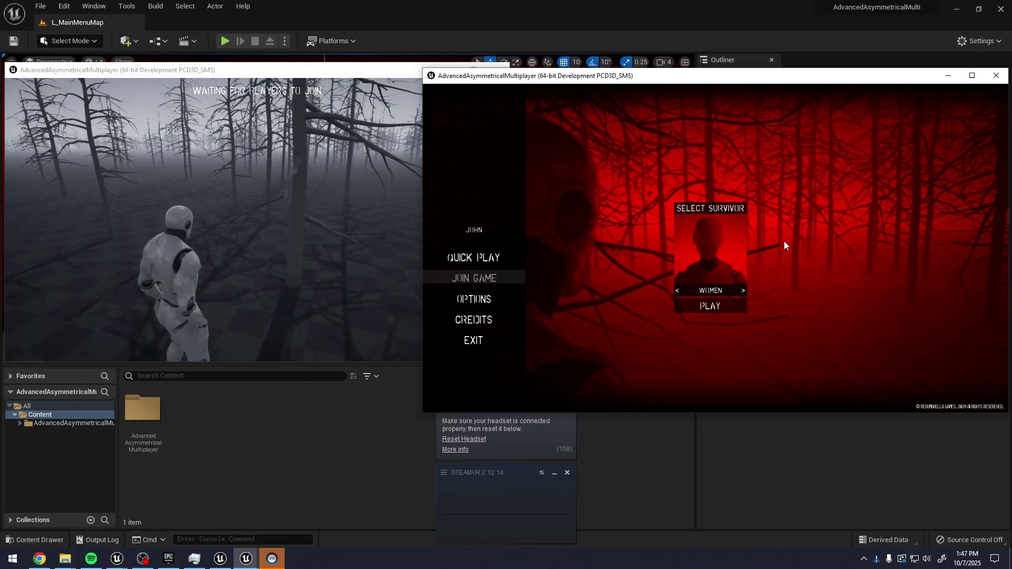
{"action": "left_click", "coordinate": [744, 291]}
{"action": "left_click", "coordinate": [743, 291]}
{"action": "left_click", "coordinate": [743, 291]}
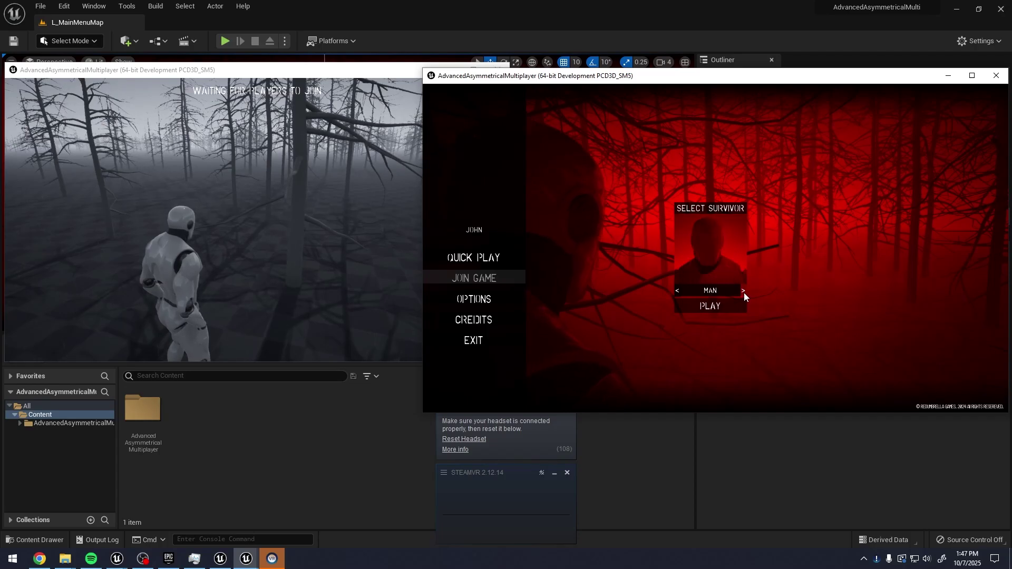
{"action": "left_click", "coordinate": [744, 291]}
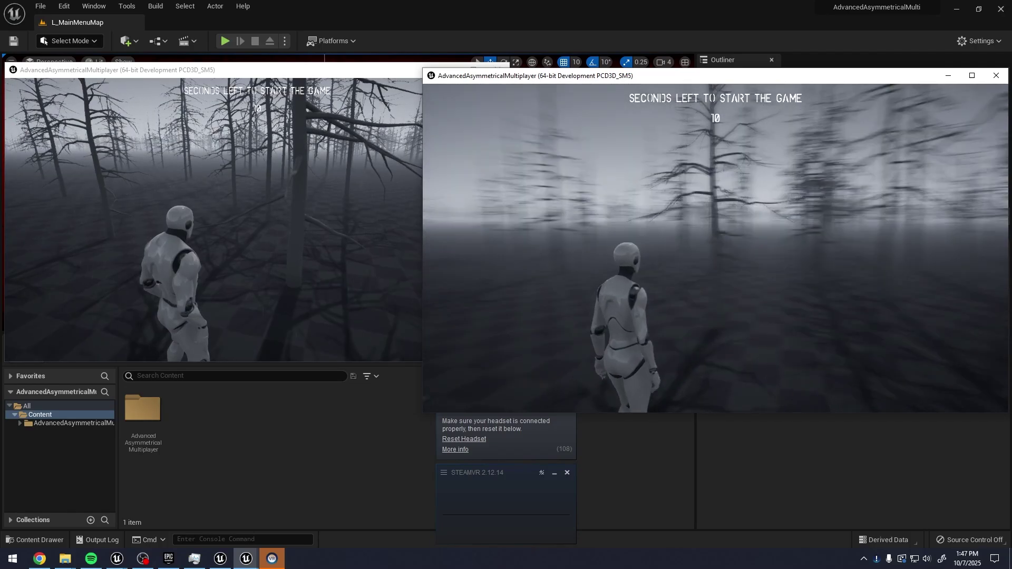
- Run the survivor among the trees around the other player during the countdown until the match begins
{"action": "key", "text": "w"}
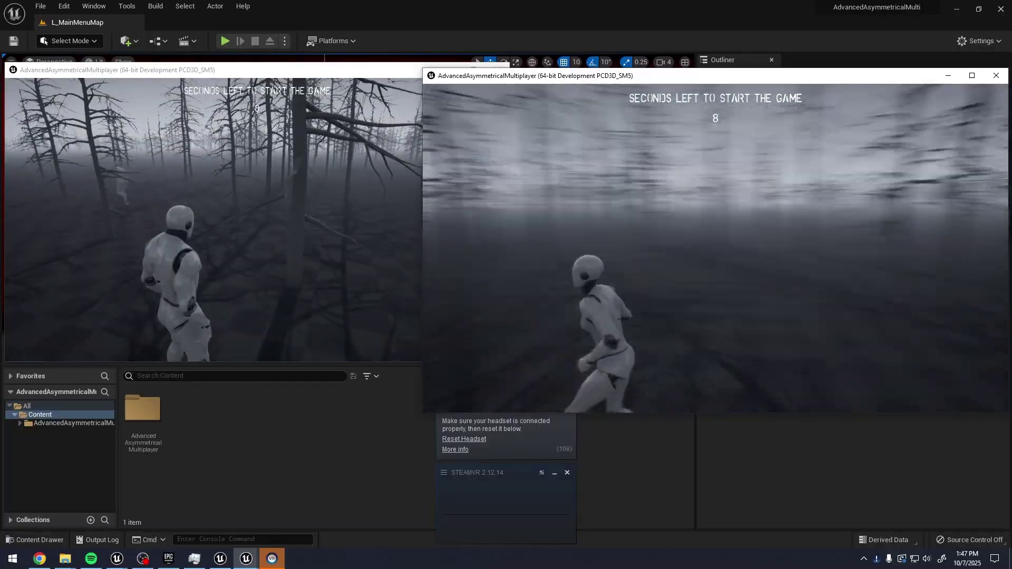
{"action": "key", "text": "w"}
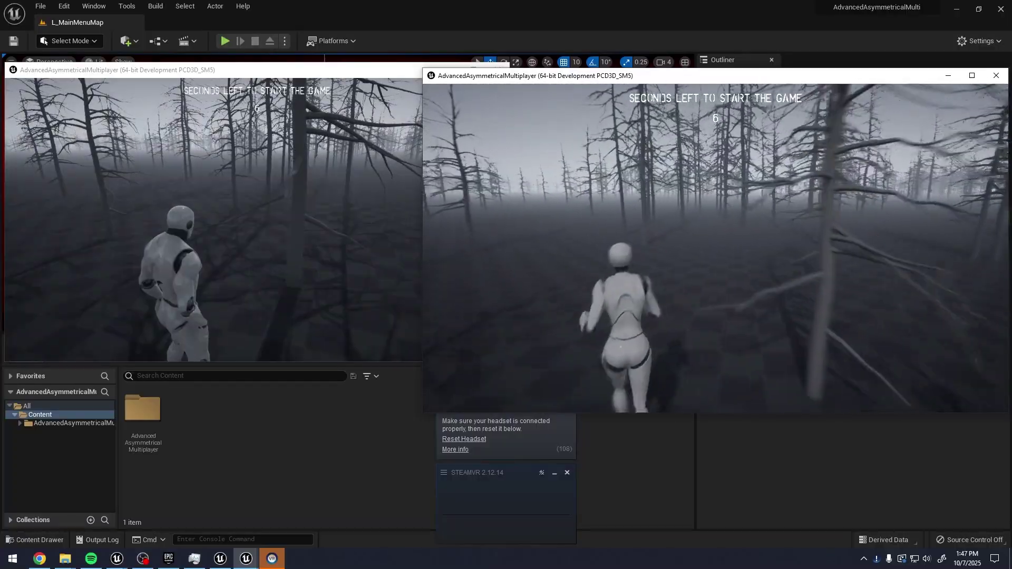
{"action": "key", "text": "w"}
{"action": "key", "text": "a"}
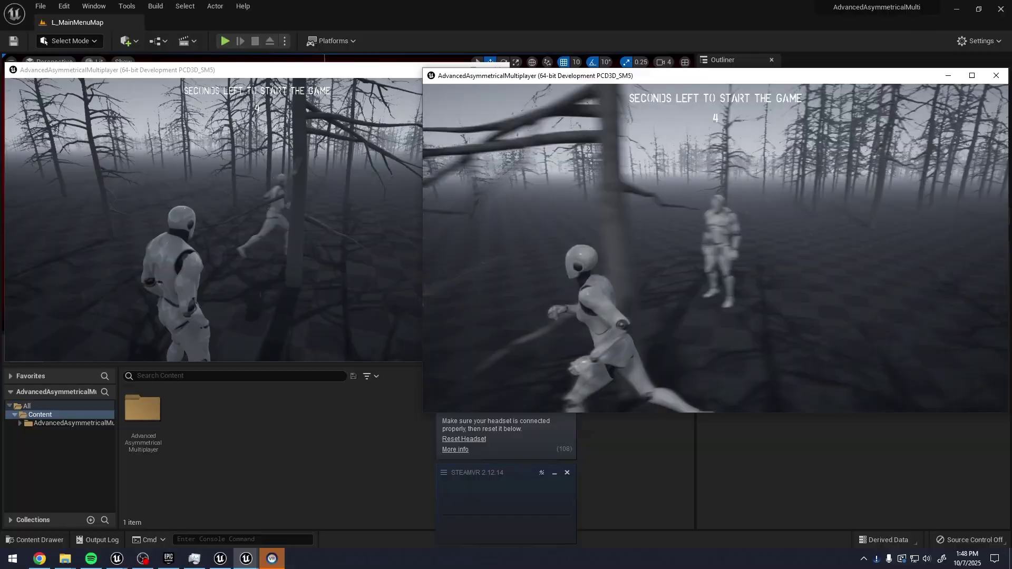
{"action": "key", "text": "w"}
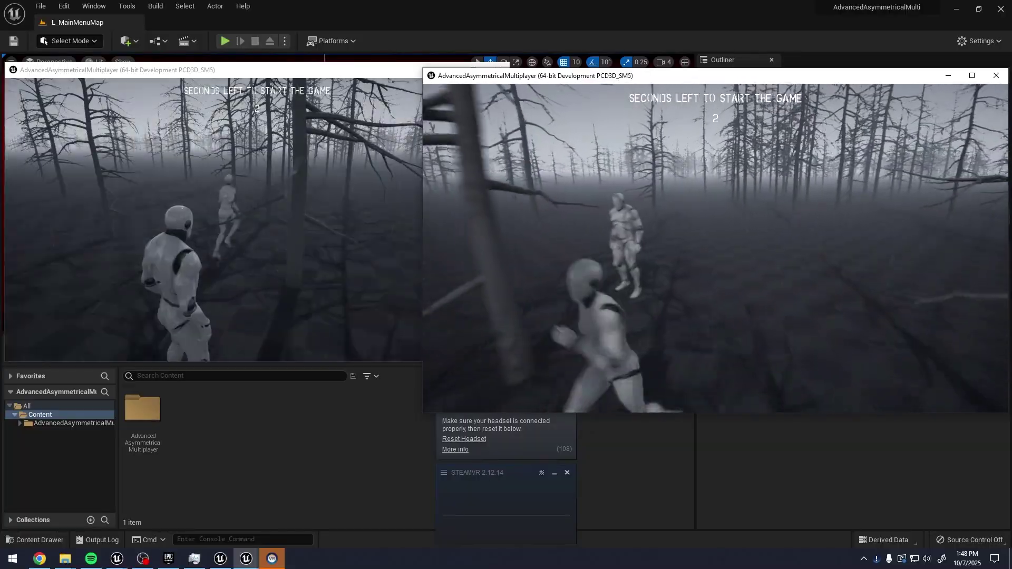
{"action": "key", "text": "w"}
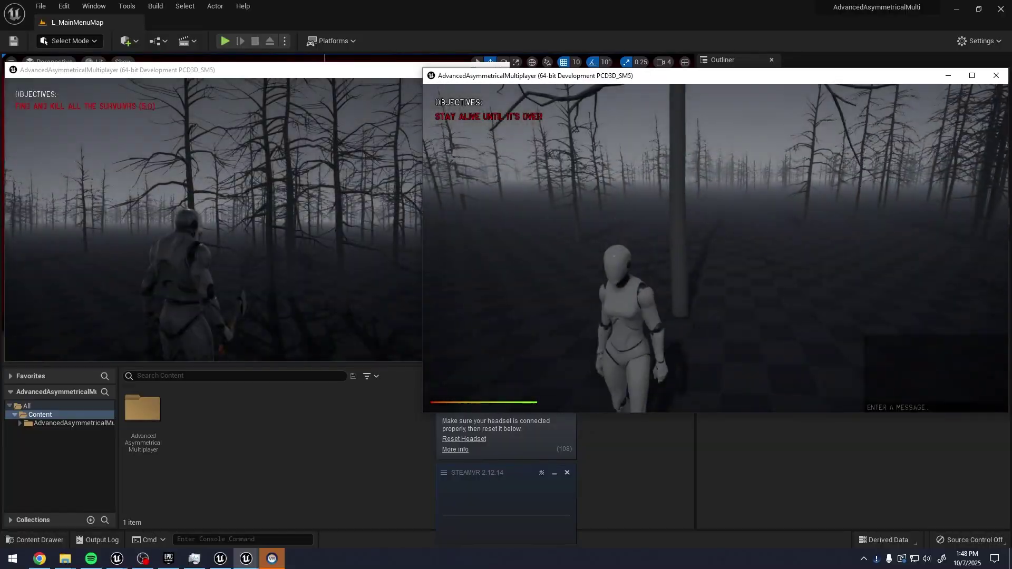
- Run the survivor through the foggy forest, switch to the killer to search for them, and return to the survivor's window
{"action": "key", "text": "w"}
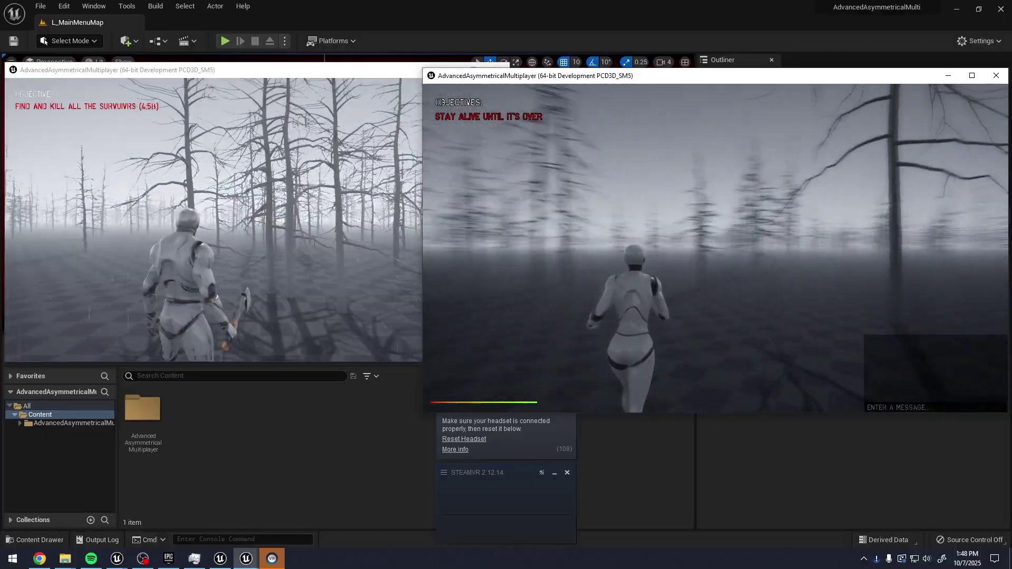
{"action": "key", "text": "w"}
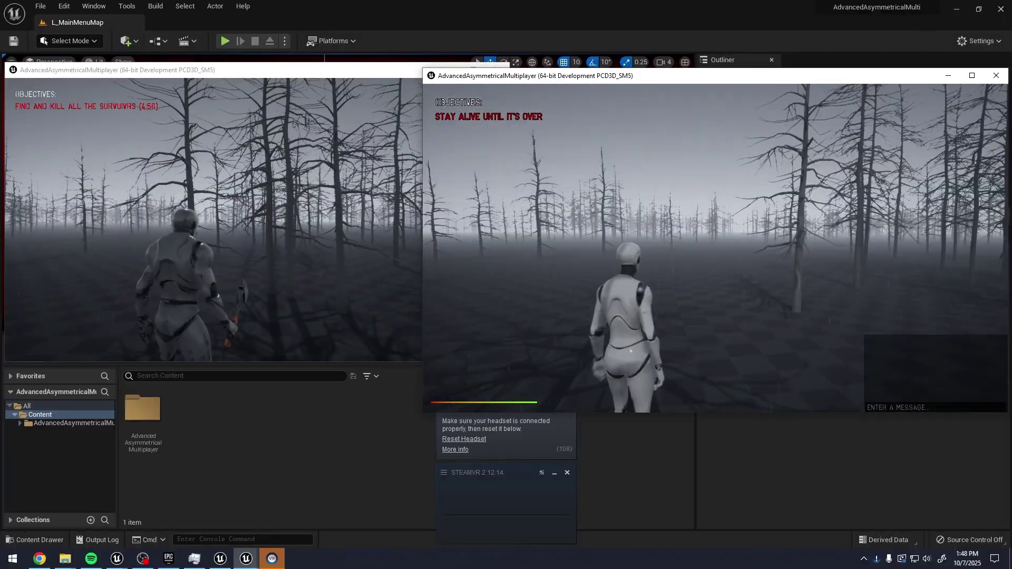
{"action": "key", "text": "w"}
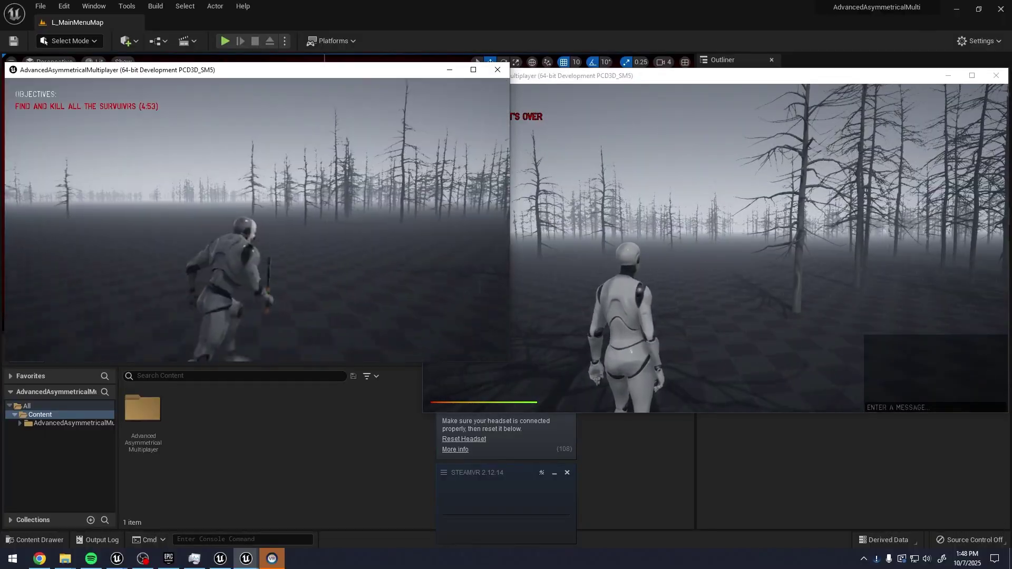
{"action": "key", "text": "w"}
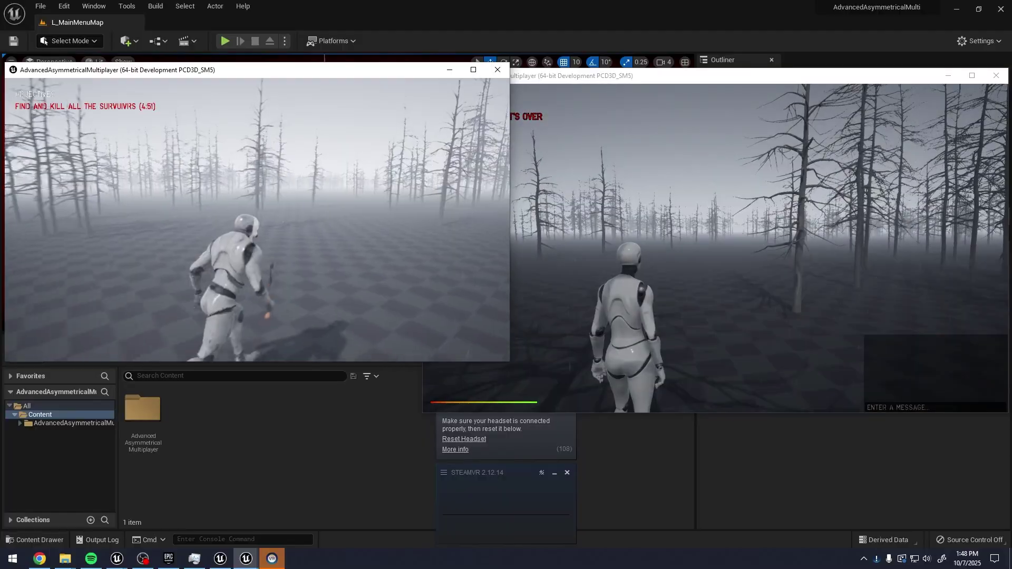
{"action": "key", "text": "w"}
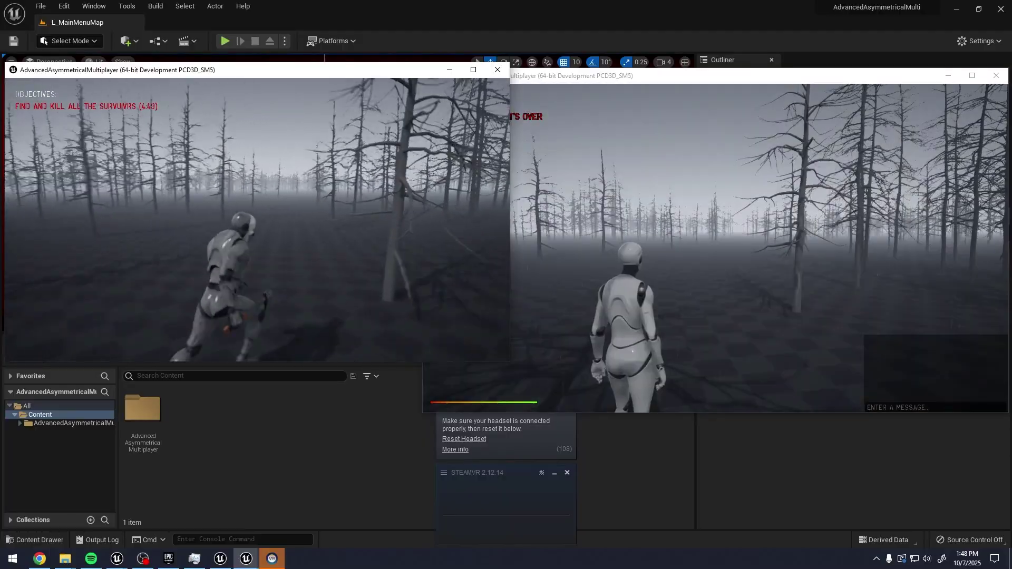
{"action": "key", "text": "super"}
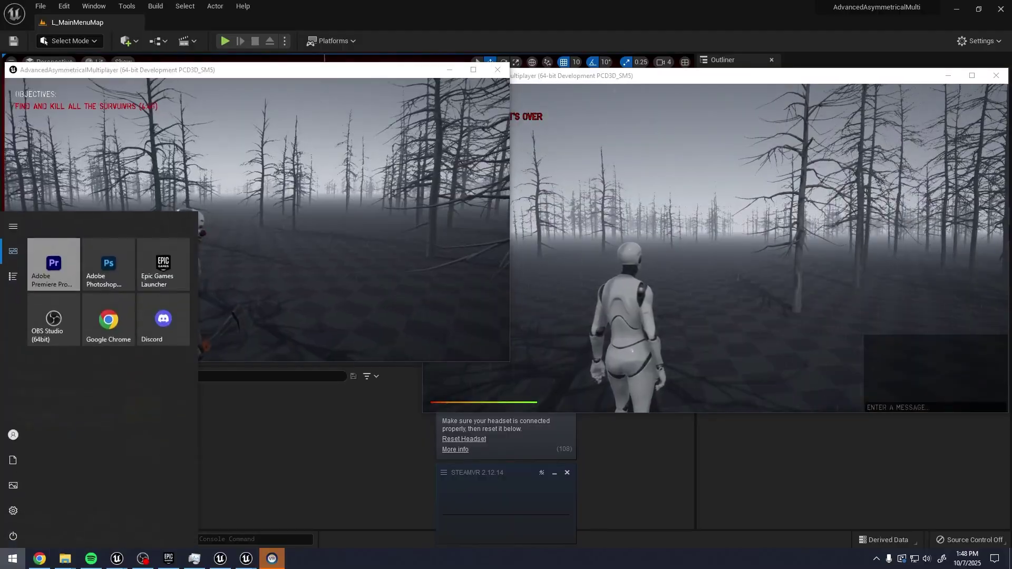
{"action": "left_click", "coordinate": [715, 248]}
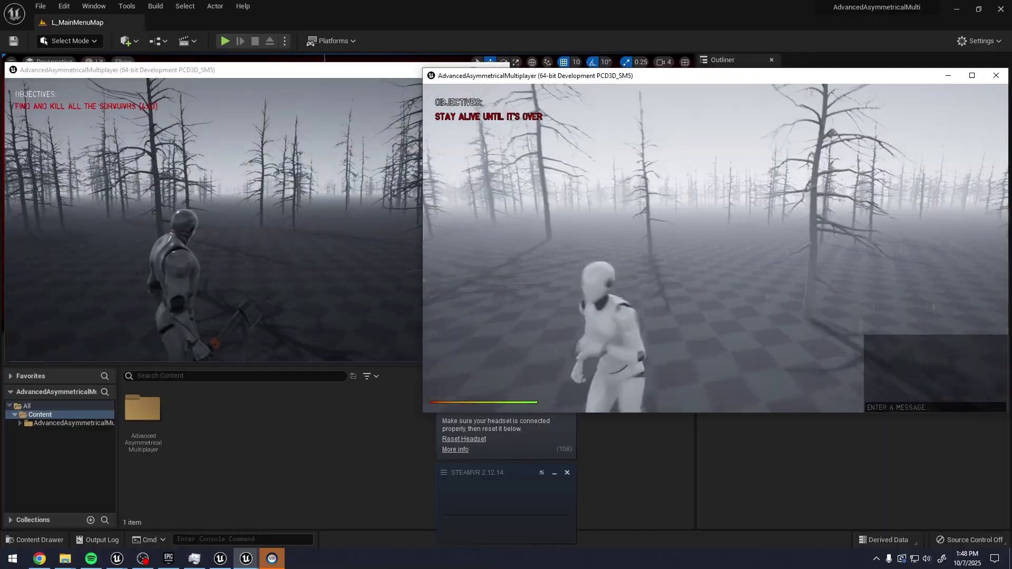
- Switch to the killer's game window, run through the forest to find the survivor and attack them
{"action": "key", "text": "super"}
{"action": "key", "text": "alt+Tab"}
{"action": "key", "text": "w"}
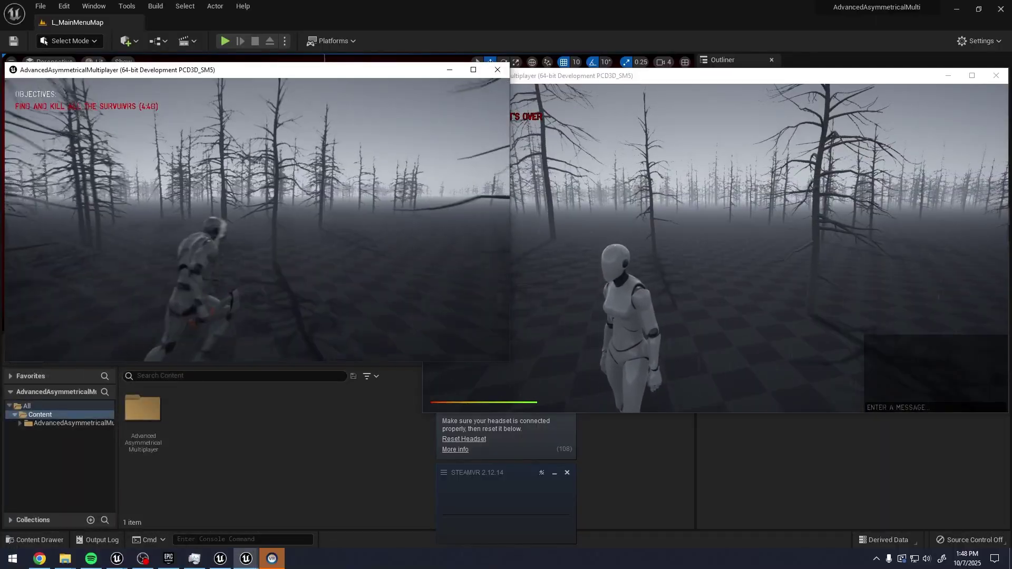
{"action": "key", "text": "w"}
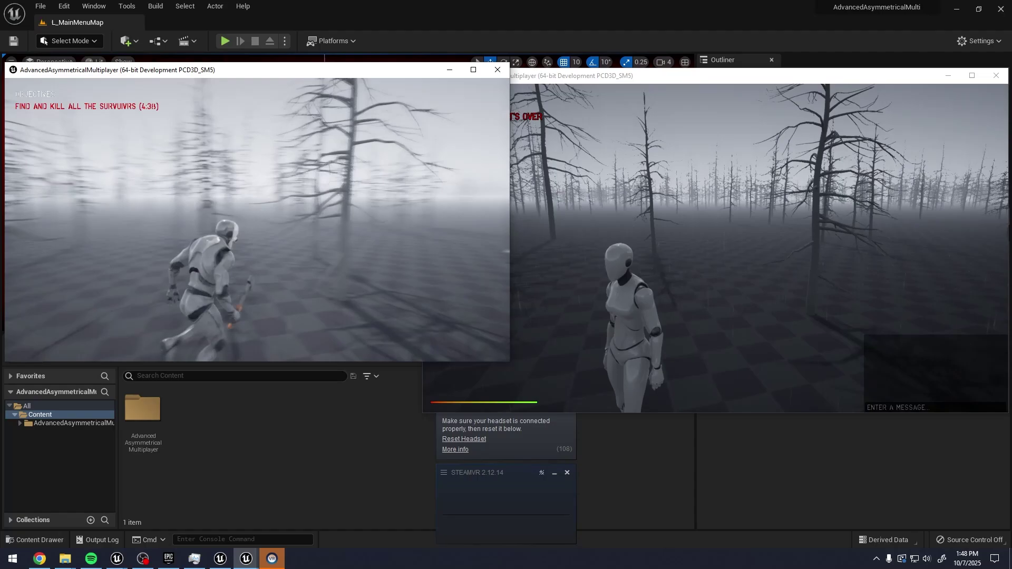
{"action": "key", "text": "w"}
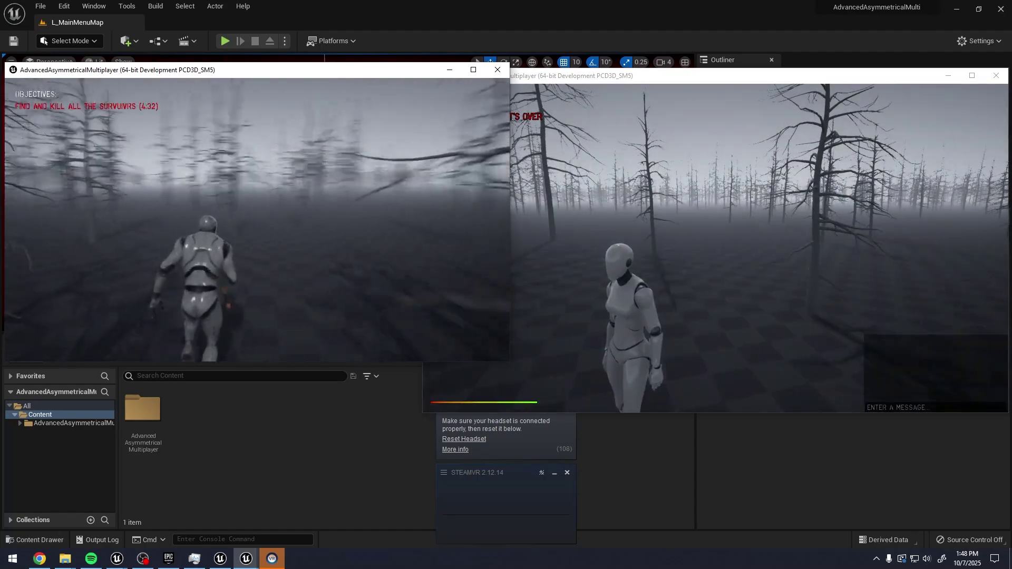
{"action": "key", "text": "w"}
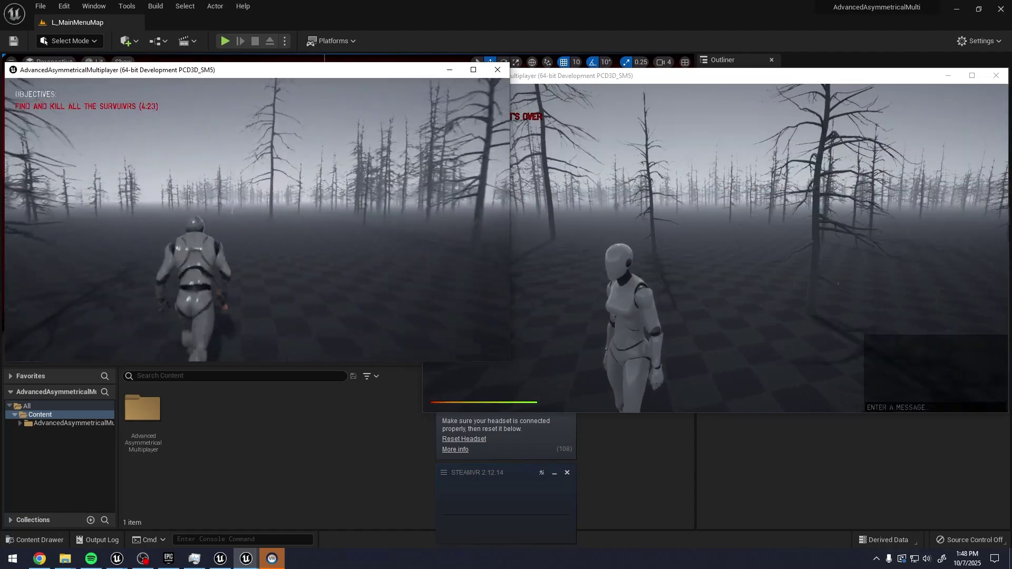
{"action": "key", "text": "w"}
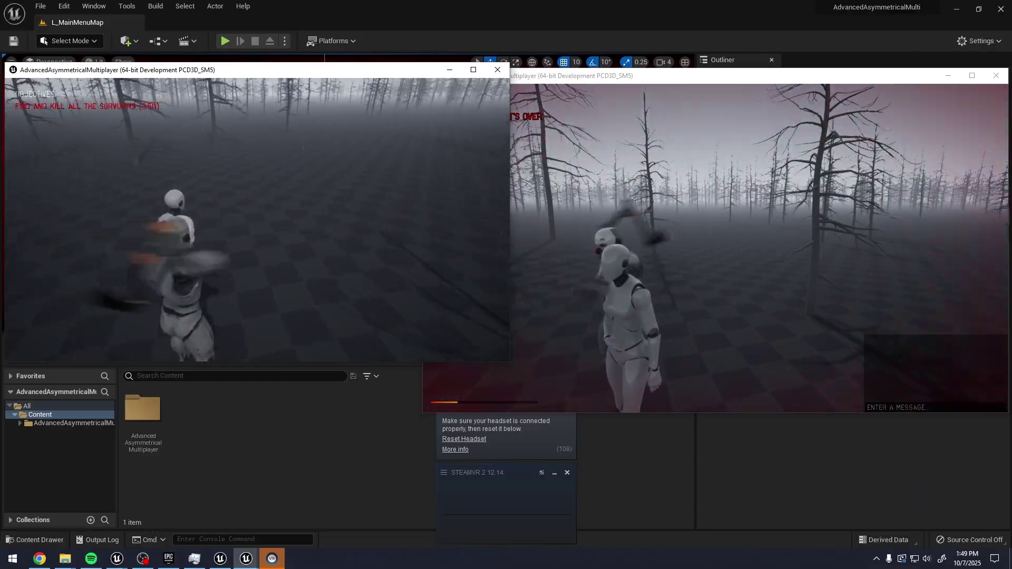
- Leave the match windows and bring the remaining game window with the main menu to the front
{"action": "key", "text": "alt+Tab"}
{"action": "left_click", "coordinate": [174, 204]}
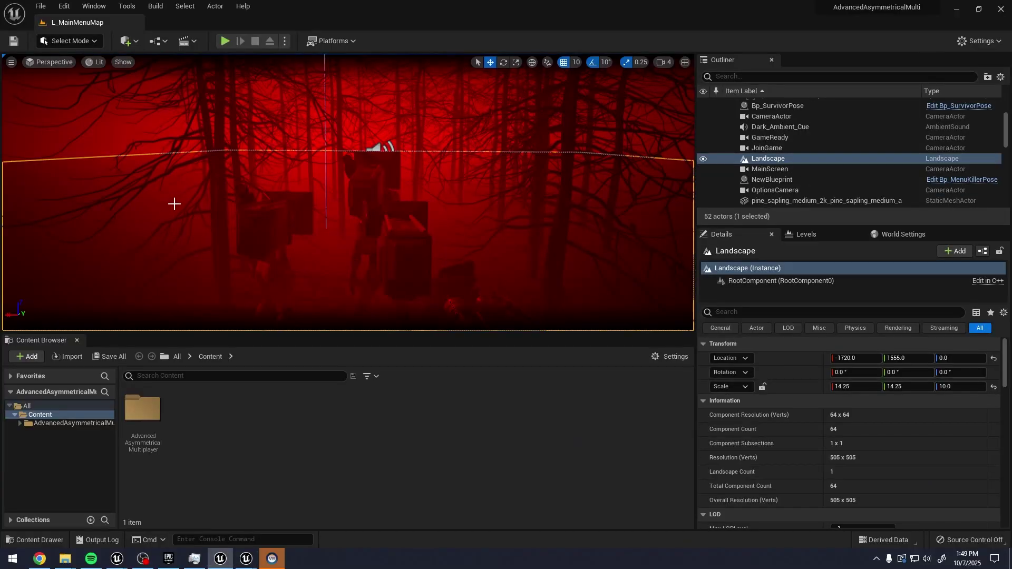
{"action": "mouse_move", "coordinate": [246, 559]}
{"action": "left_click", "coordinate": [297, 509]}
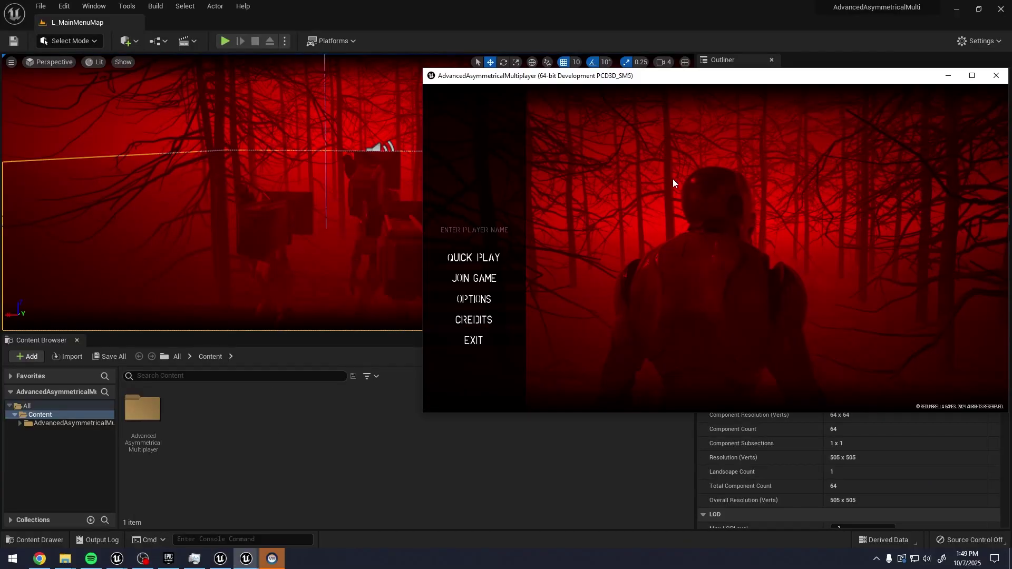
{"action": "left_click_drag", "start_coordinate": [664, 84], "coordinate": [621, 88]}
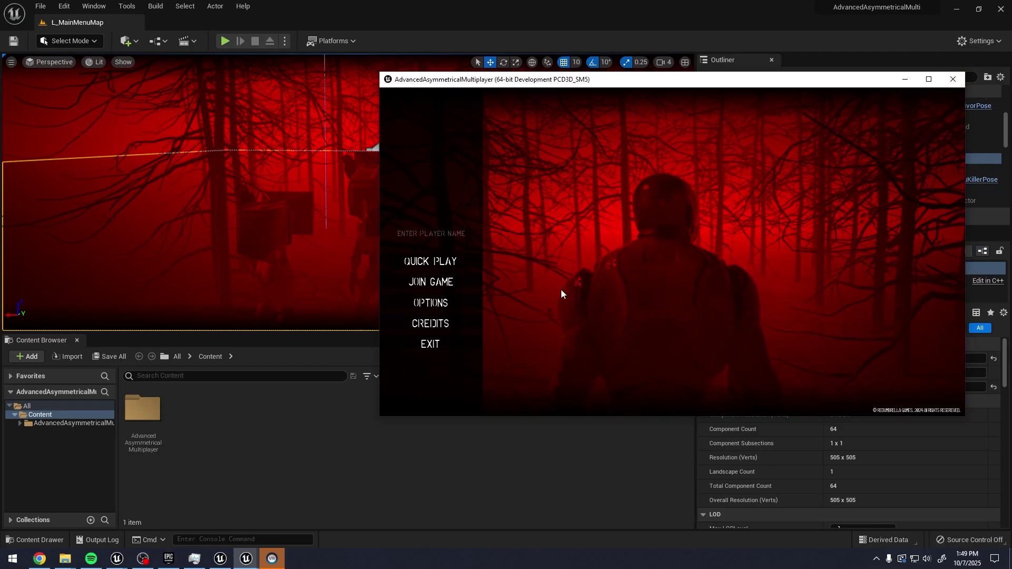
- View the game's Options settings and Credits screen, then leave the credits
{"action": "left_click", "coordinate": [435, 303]}
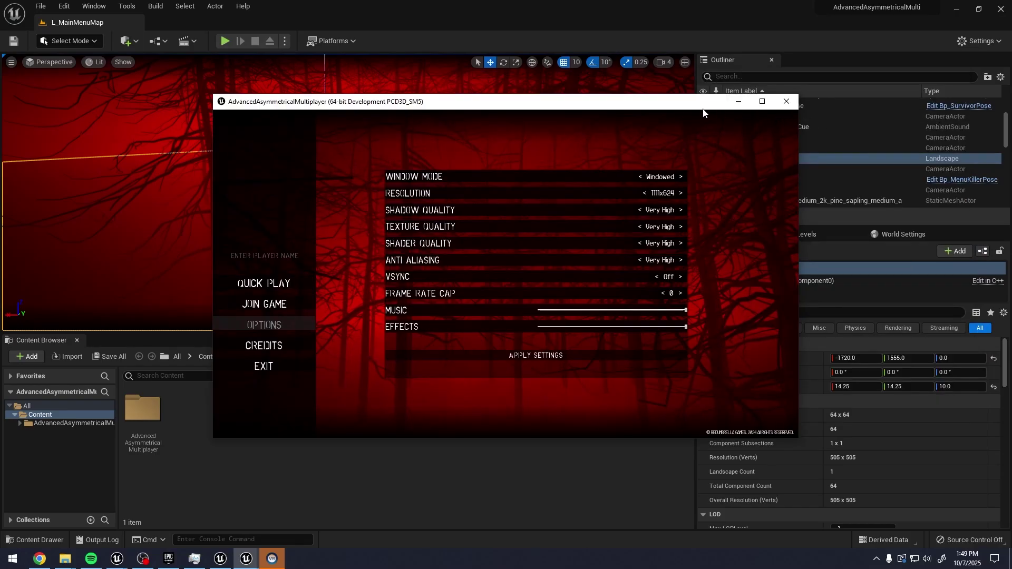
{"action": "left_click_drag", "start_coordinate": [655, 101], "coordinate": [684, 104]}
{"action": "left_click", "coordinate": [768, 102]}
{"action": "left_click", "coordinate": [273, 343]}
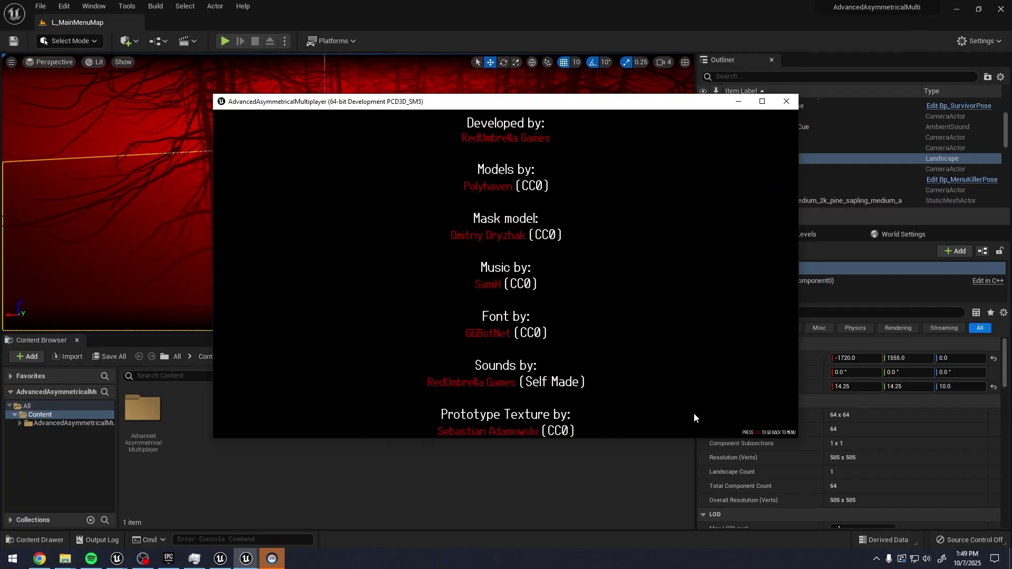
{"action": "key", "text": "Escape"}
- Open the AdvancedAsymmetricalMultiplayer content folder and look closely at the posed characters in the menu level
{"action": "double_click", "coordinate": [143, 408]}
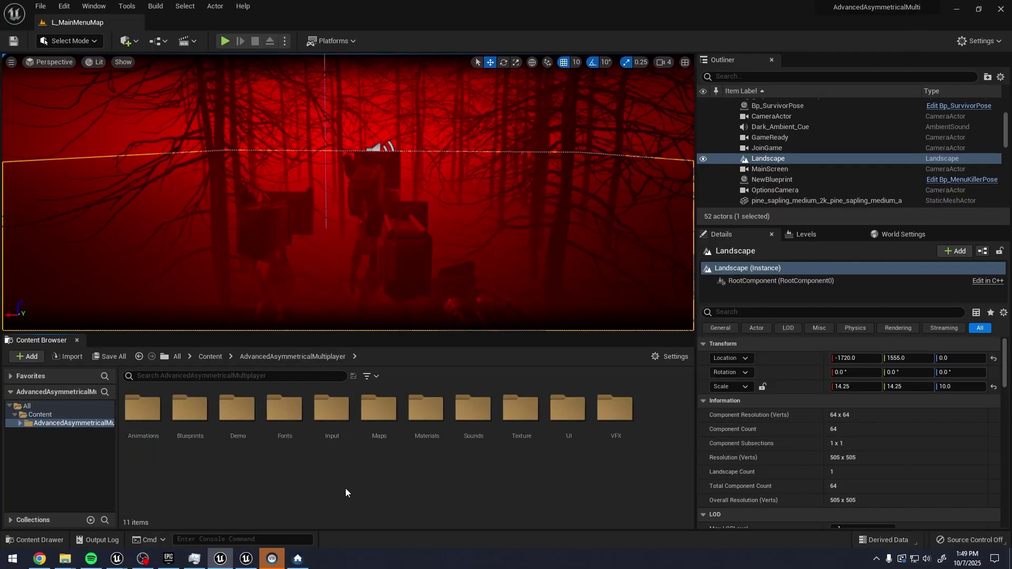
{"action": "key", "text": "s"}
{"action": "mouse_move", "coordinate": [158, 170]}
{"action": "right_mouse_down"}
{"action": "mouse_move", "coordinate": [158, 157]}
{"action": "mouse_move", "coordinate": [158, 170]}
{"action": "right_mouse_up"}
{"action": "key", "text": "w"}
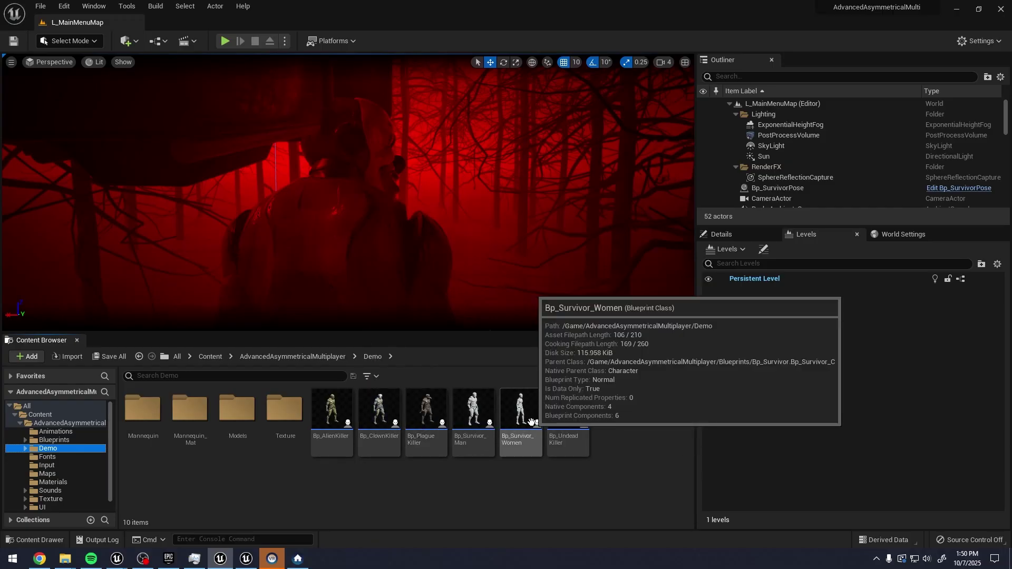
- Open the Bp_AlienKiller blueprint from the Demo folder, inspect the character in its 3D view and close the blueprint
{"action": "left_click", "coordinate": [336, 422]}
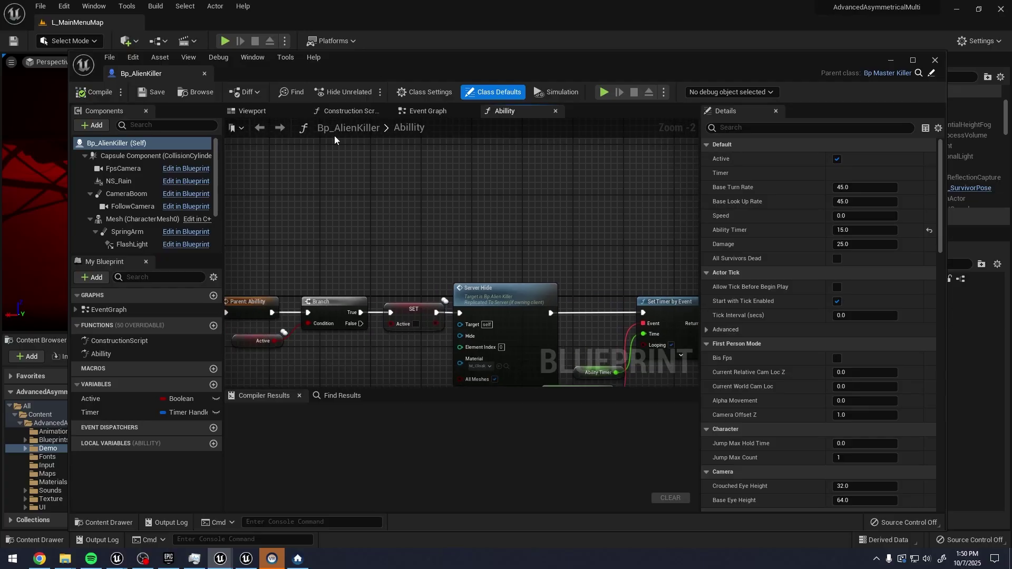
{"action": "left_click", "coordinate": [252, 111]}
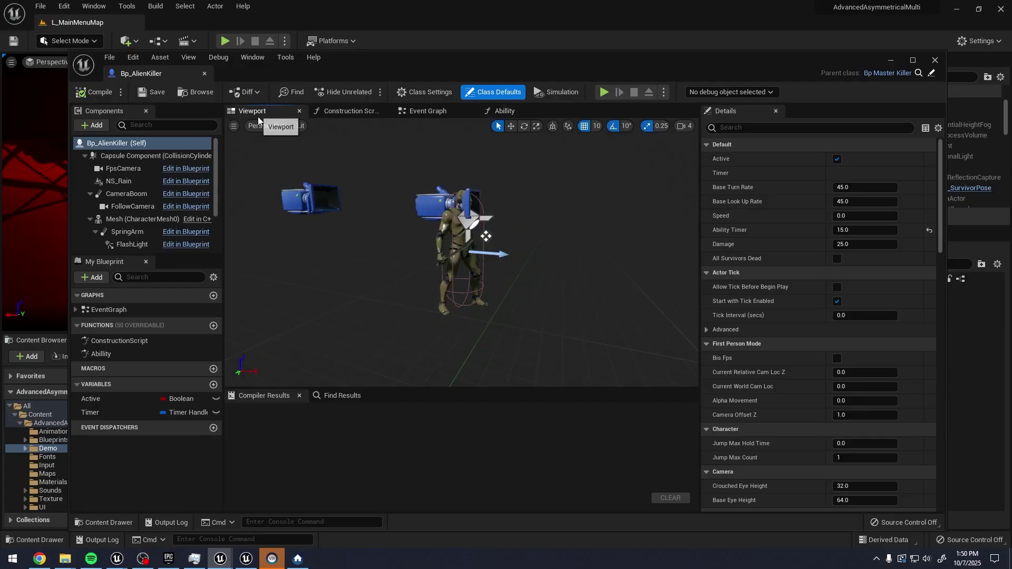
{"action": "scroll", "coordinate": [489, 185], "scroll_direction": "up", "scroll_amount": 5}
{"action": "right_click_drag", "start_coordinate": [489, 186], "coordinate": [579, 200]}
{"action": "left_click_drag", "start_coordinate": [551, 273], "coordinate": [323, 253]}
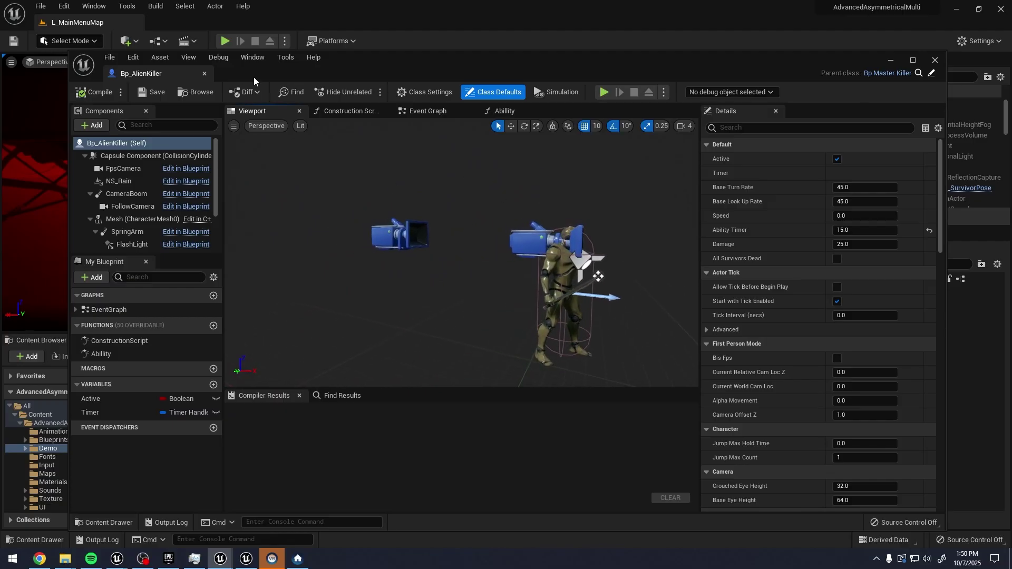
{"action": "left_click", "coordinate": [205, 74]}
- Browse the template's Input, Maps, Sounds and Materials folders to examine their assets
{"action": "scroll", "coordinate": [56, 457], "scroll_direction": "down", "scroll_amount": 1}
{"action": "left_click", "coordinate": [58, 473]}
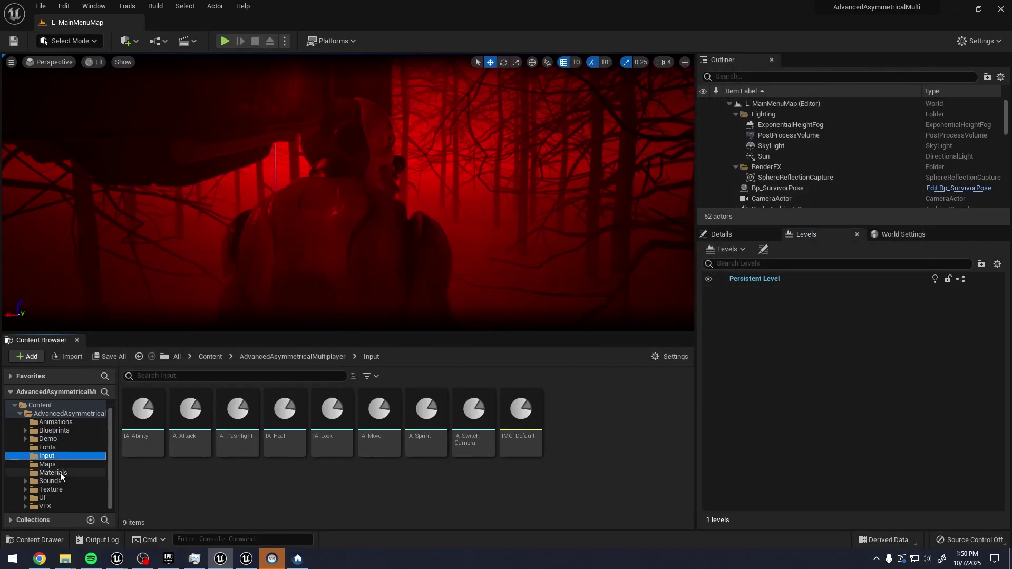
{"action": "left_click", "coordinate": [59, 464]}
{"action": "left_click", "coordinate": [58, 456]}
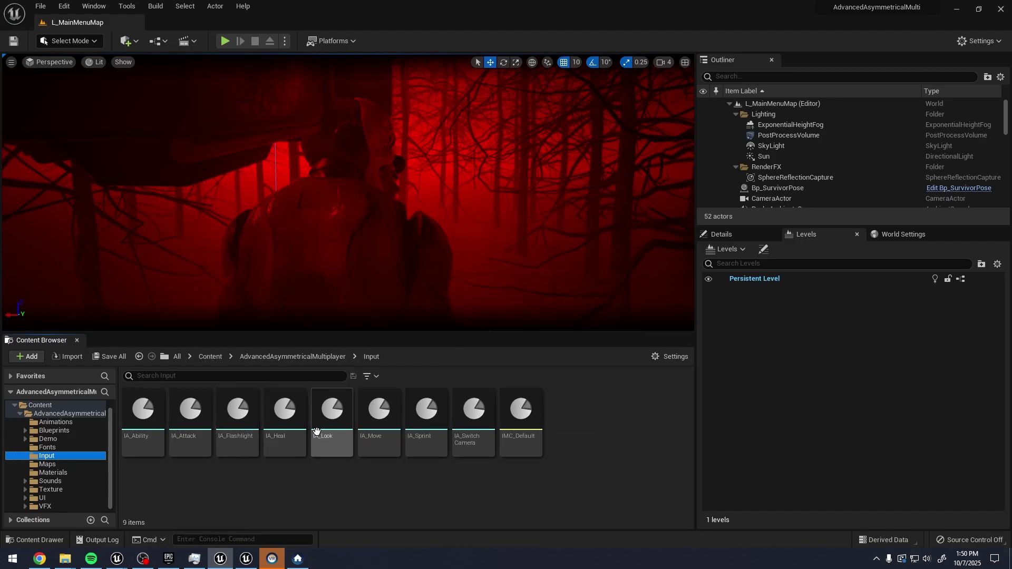
{"action": "left_click", "coordinate": [84, 464]}
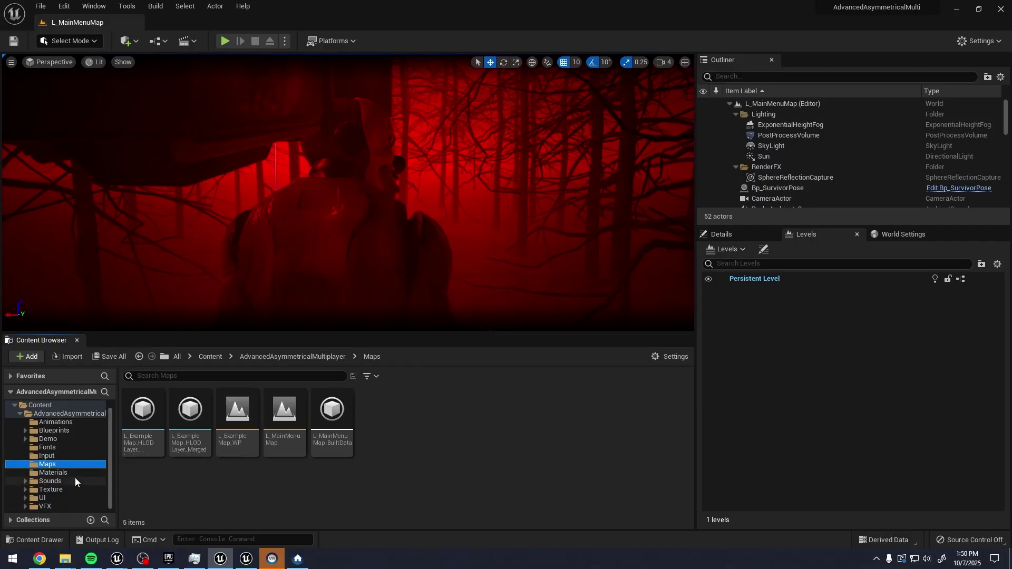
{"action": "left_click", "coordinate": [41, 482]}
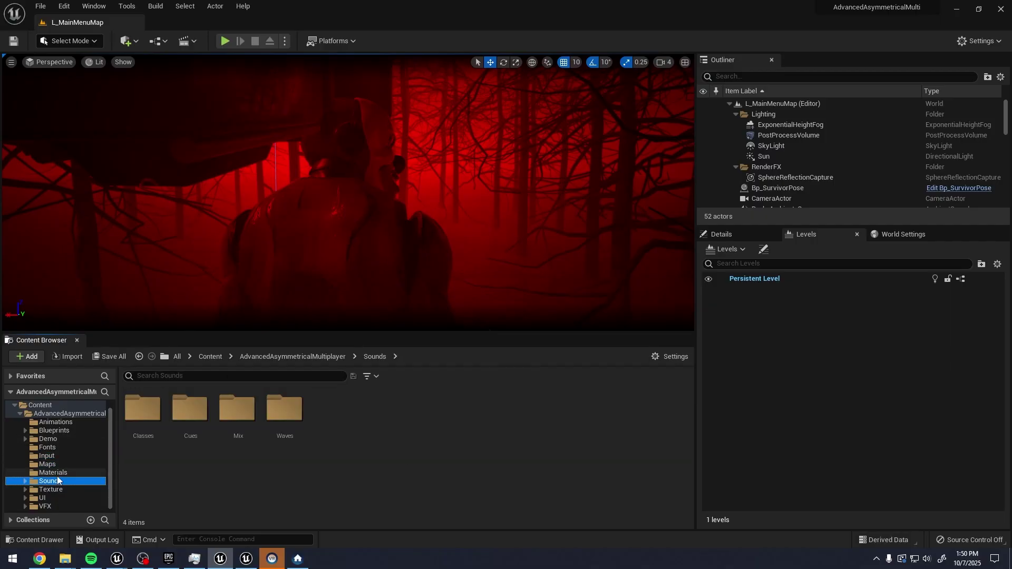
{"action": "left_click", "coordinate": [51, 472]}
{"action": "scroll", "coordinate": [132, 477], "scroll_direction": "down", "scroll_amount": 3}
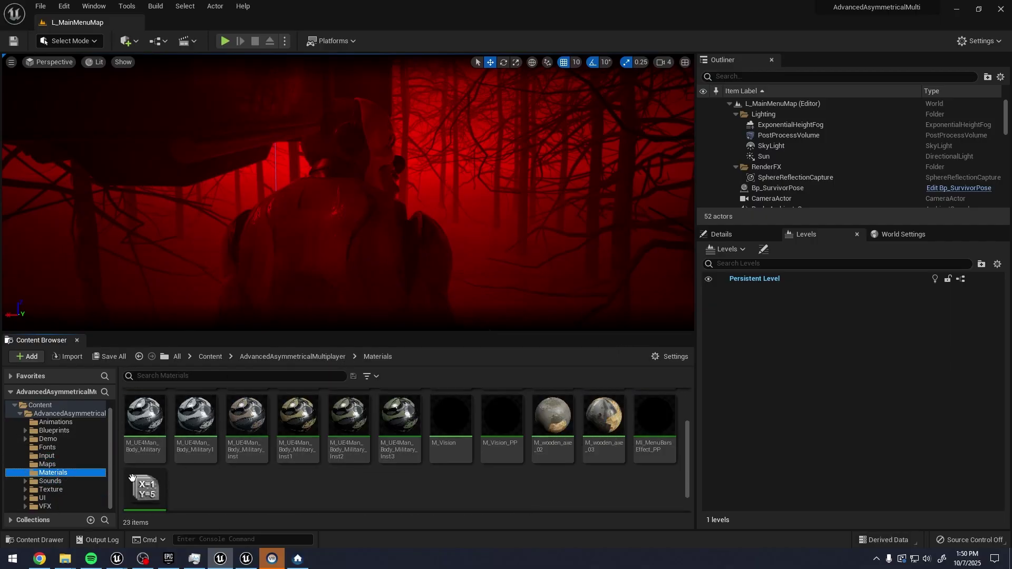
- Examine the contents of the Texture folder and the Menu widgets inside the UI folder
{"action": "left_click", "coordinate": [50, 480]}
{"action": "left_click", "coordinate": [51, 490]}
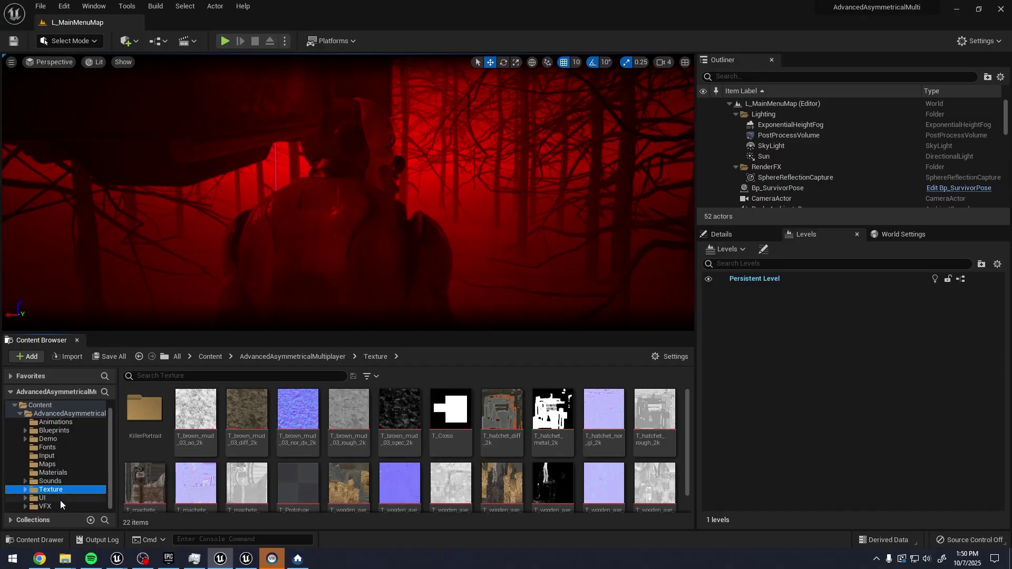
{"action": "left_click", "coordinate": [60, 500]}
{"action": "double_click", "coordinate": [135, 423]}
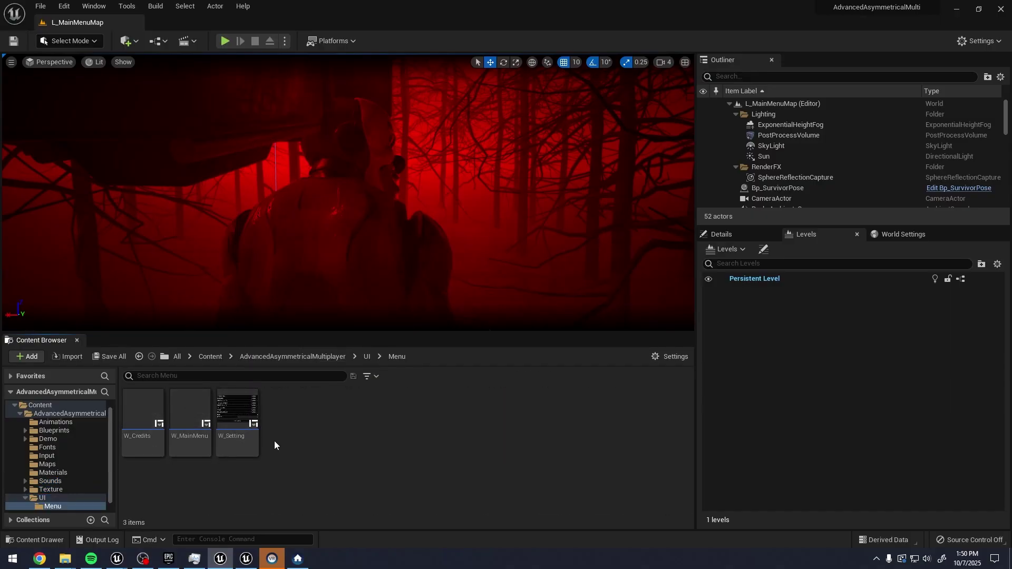
{"action": "scroll", "coordinate": [71, 504], "scroll_direction": "down", "scroll_amount": 1}
- Browse the Blueprints folder with its Menu and Core subfolders, and look around the red forest menu scene
{"action": "left_click", "coordinate": [53, 421]}
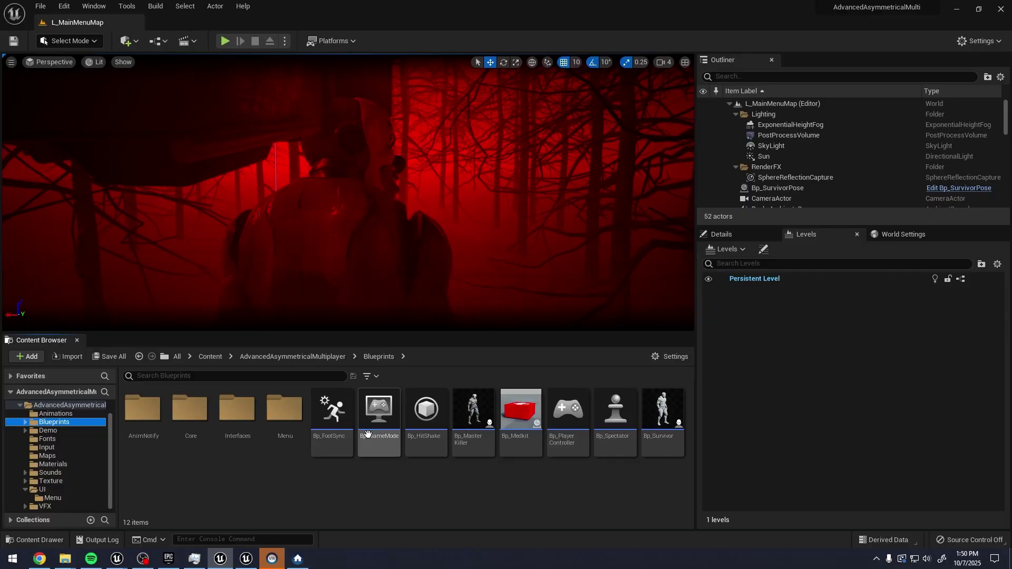
{"action": "double_click", "coordinate": [284, 417]}
{"action": "left_click", "coordinate": [78, 438]}
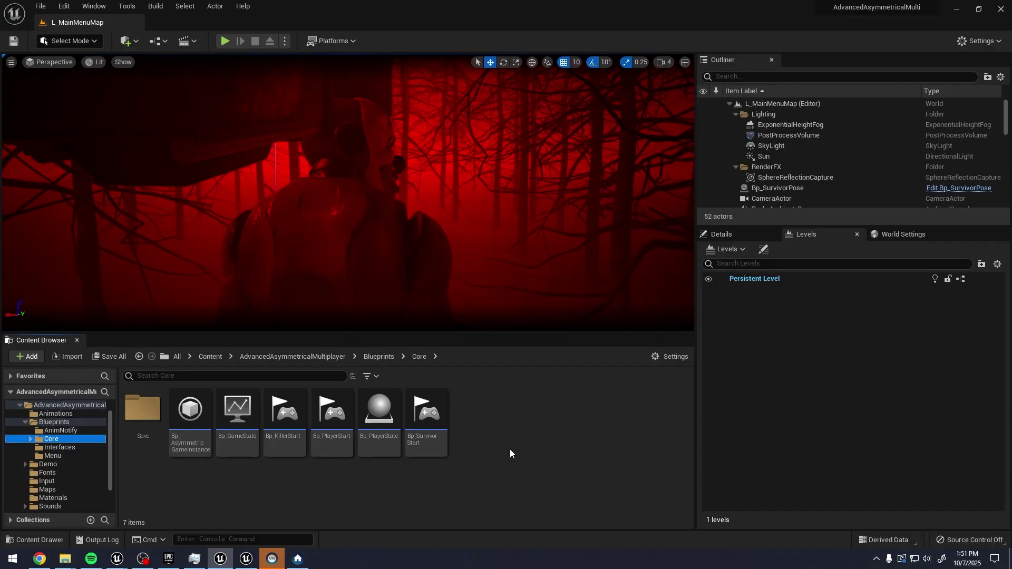
{"action": "mouse_move", "coordinate": [454, 234]}
{"action": "right_mouse_down"}
{"action": "mouse_move", "coordinate": [369, 234]}
{"action": "mouse_move", "coordinate": [454, 232]}
{"action": "right_mouse_up"}
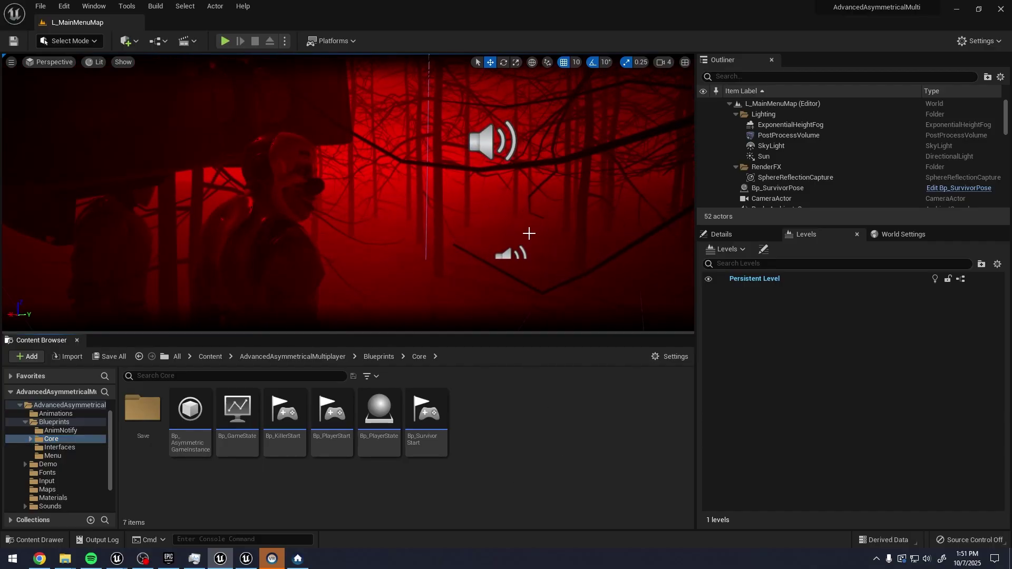
{"action": "right_click_drag", "start_coordinate": [528, 233], "coordinate": [552, 253]}
{"action": "left_click", "coordinate": [759, 305]}
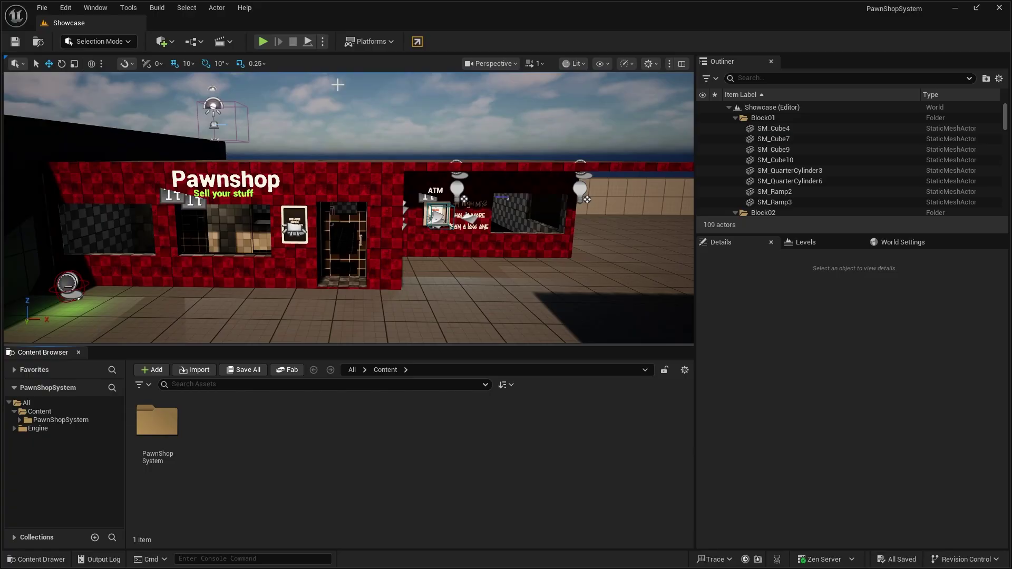
- Start a full-screen play test of the Showcase level and walk the character around in front of the Controlls sign
{"action": "left_click", "coordinate": [263, 42]}
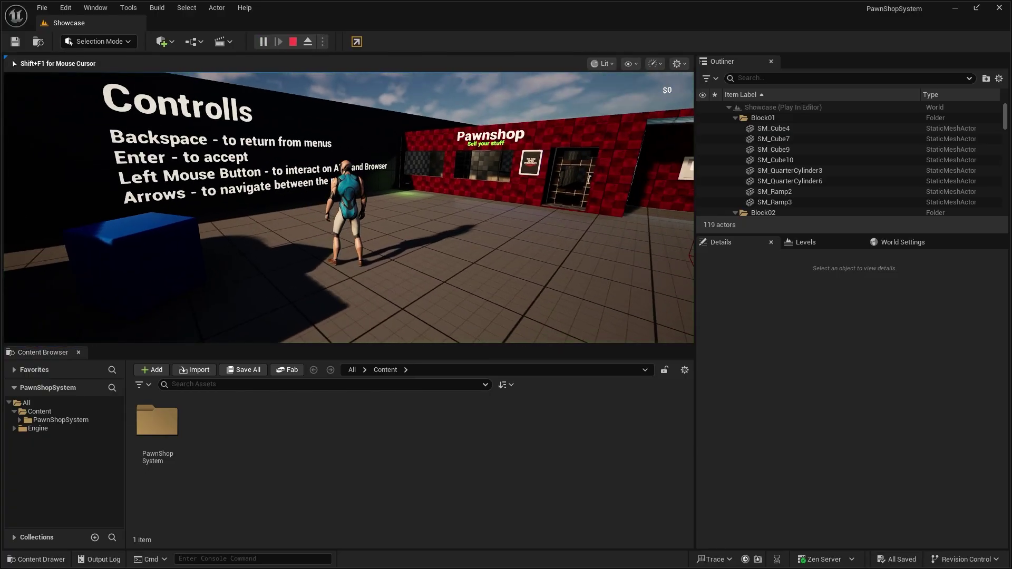
{"action": "key", "text": "F11"}
{"action": "key", "text": "w"}
{"action": "key", "text": "w"}
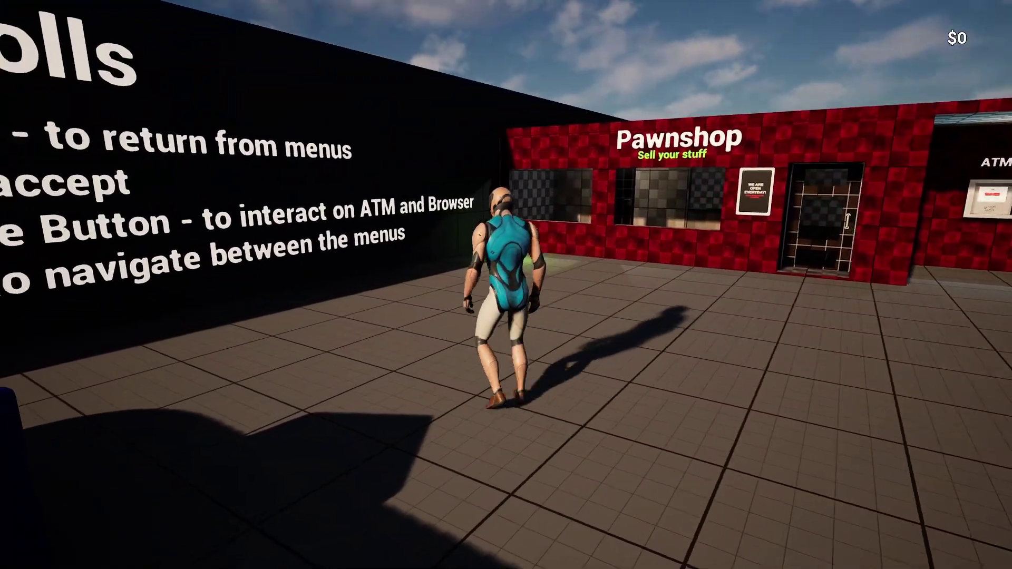
{"action": "key", "text": "a"}
{"action": "key", "text": "s"}
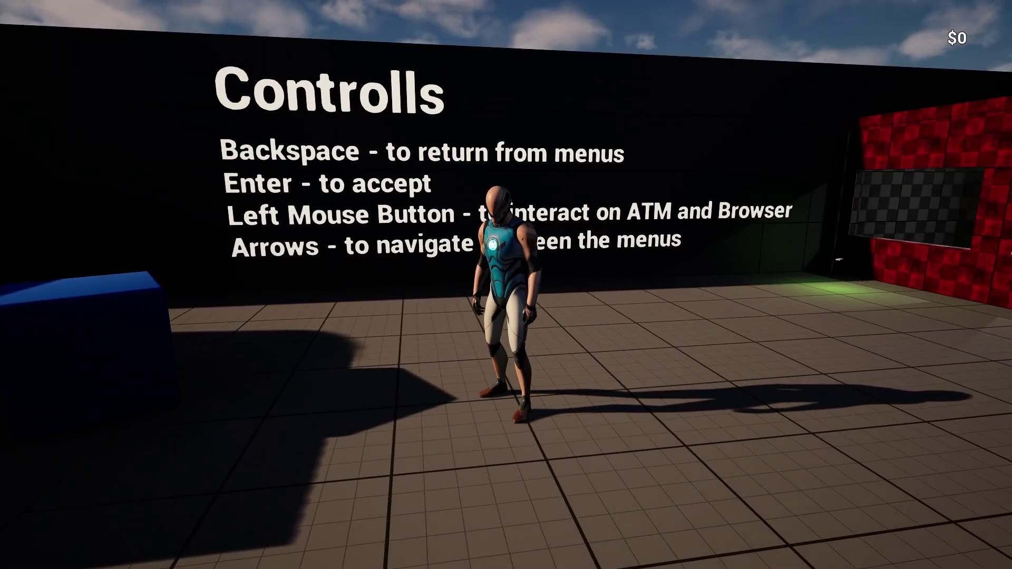
{"action": "key", "text": "w"}
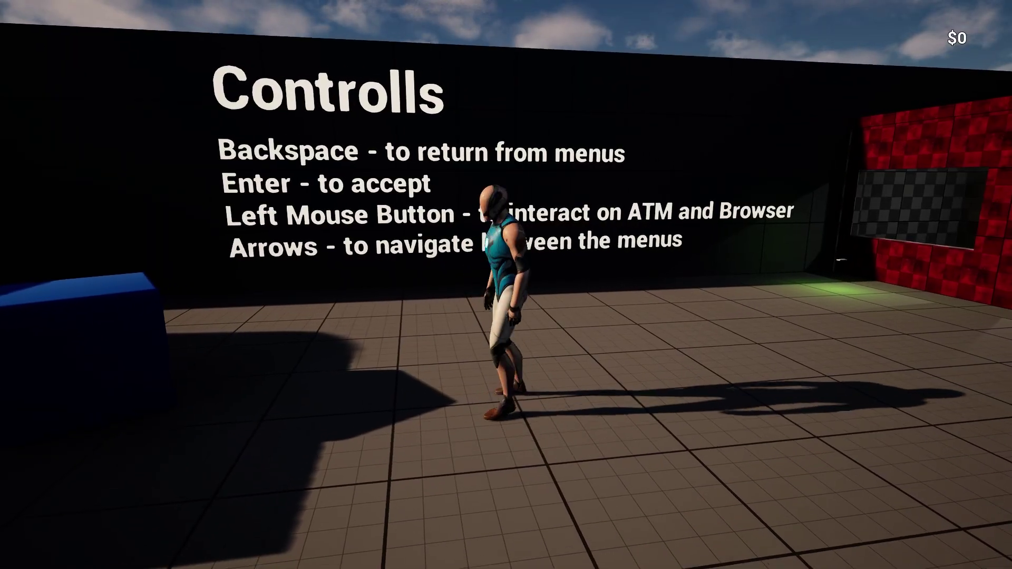
{"action": "key", "text": "a"}
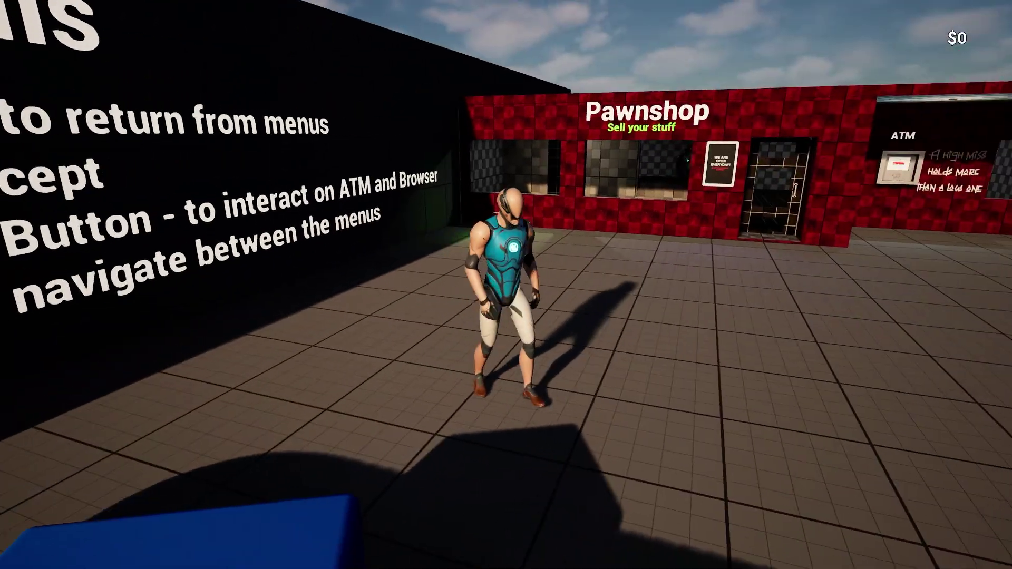
- Enter the pawnshop, open its Purchase list and try to buy an item, checking the Diamond Ring and Stone from backyard entries
{"action": "key", "text": "w"}
{"action": "key", "text": "w"}
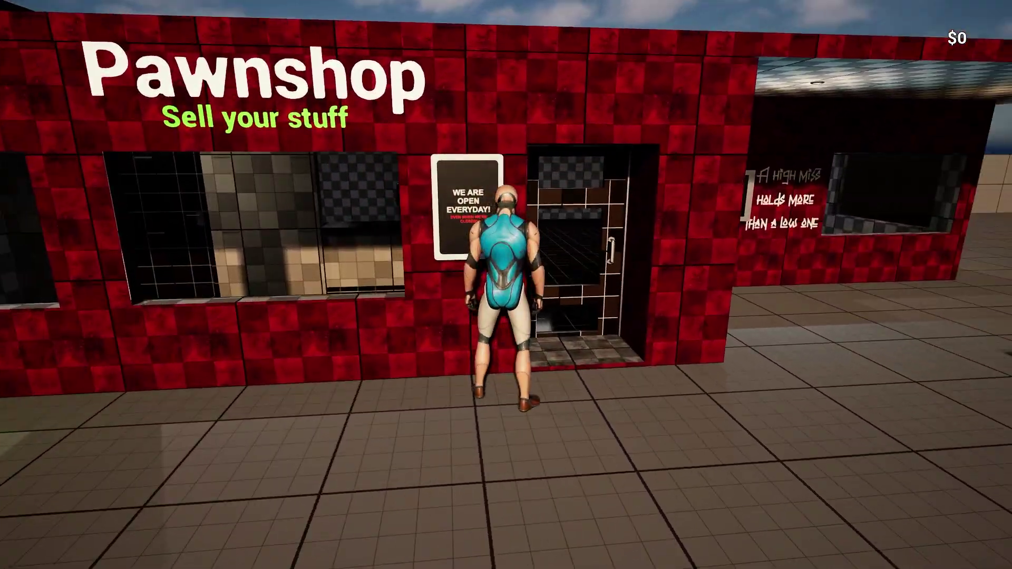
{"action": "key", "text": "w"}
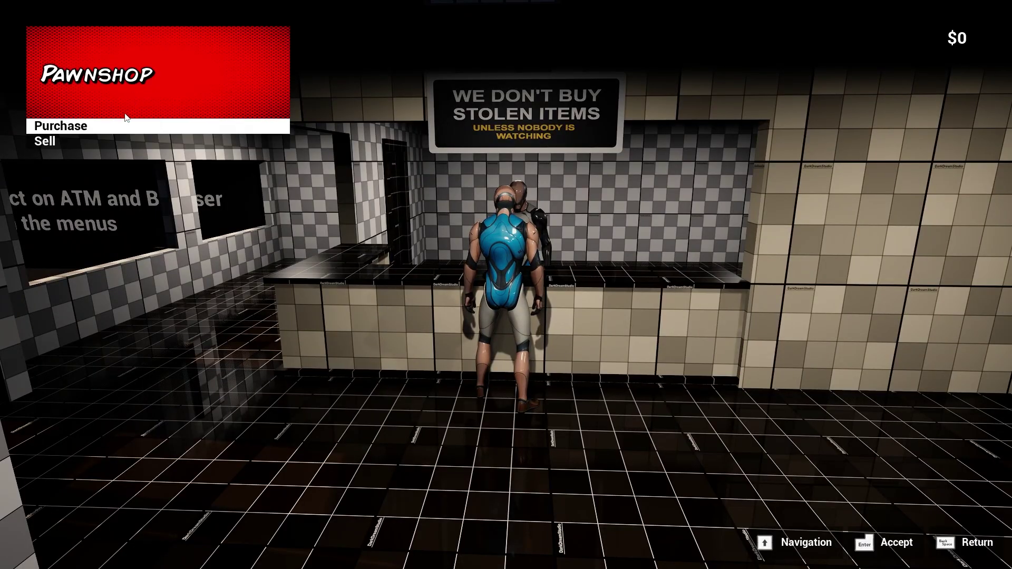
{"action": "left_click", "coordinate": [79, 131]}
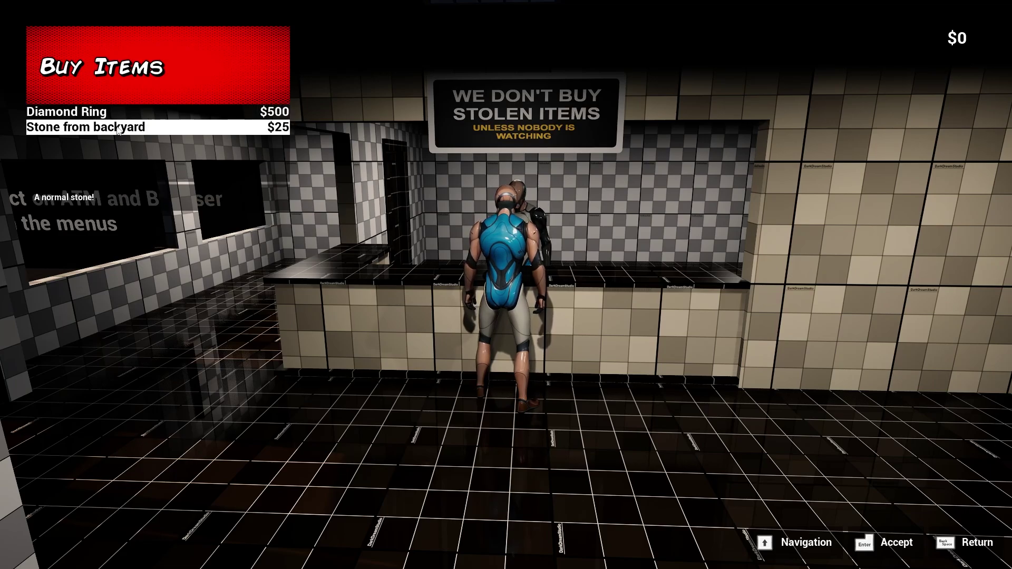
{"action": "left_click", "coordinate": [131, 112]}
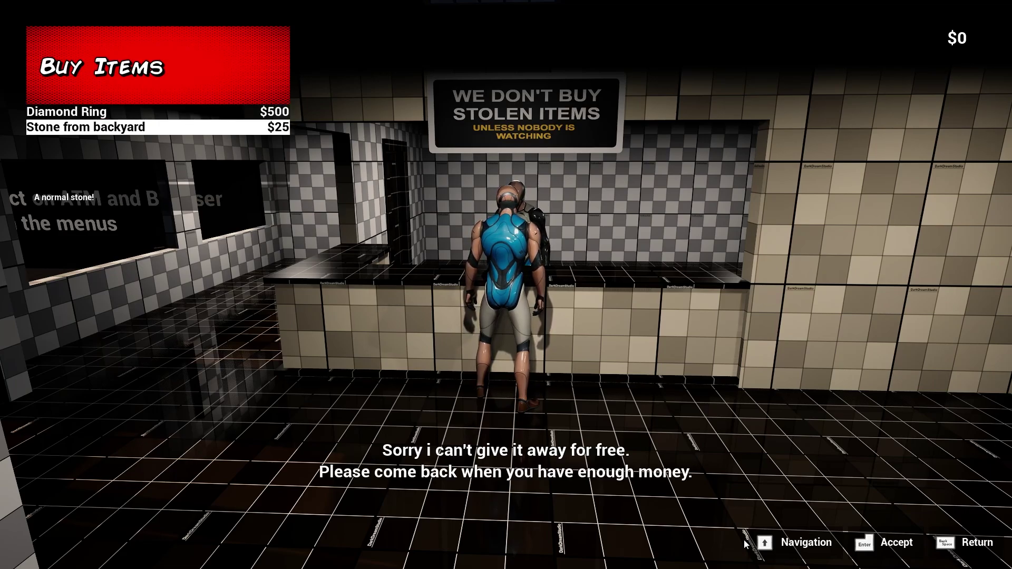
{"action": "key", "text": "Up"}
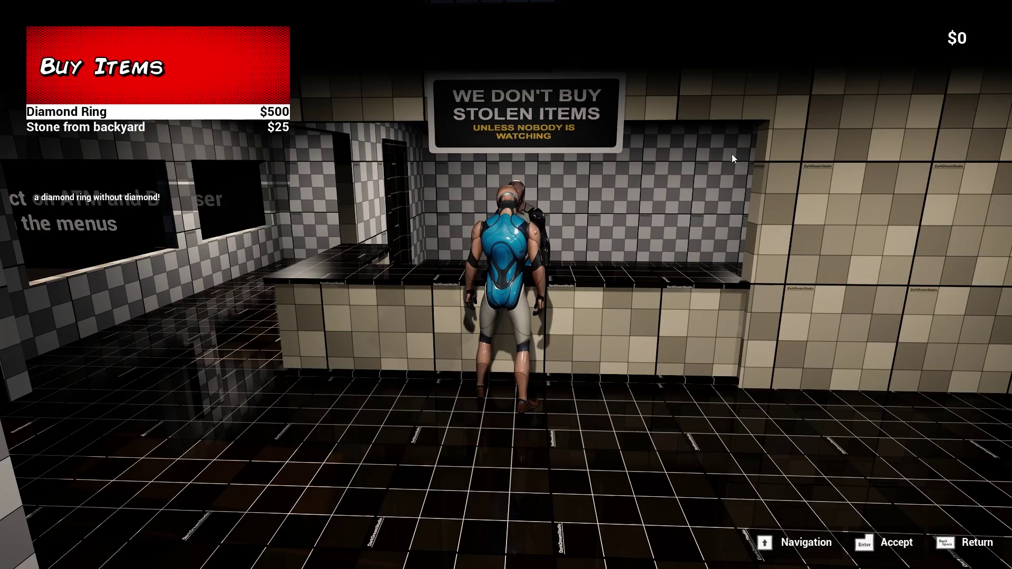
{"action": "key", "text": "Down"}
{"action": "key", "text": "Up"}
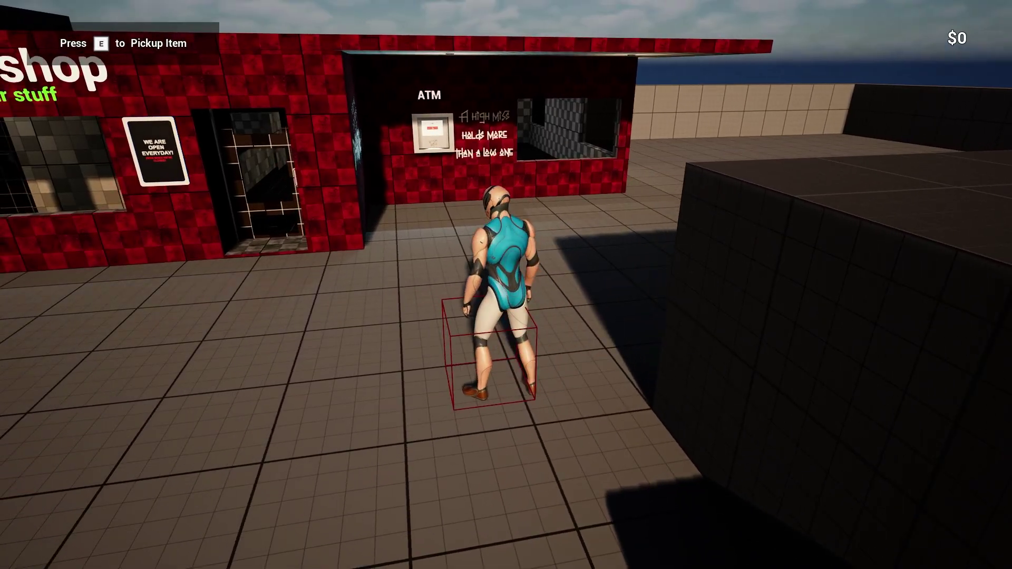
- Pick up the item and the money outside the pawnshop and walk back to the shopkeeper's counter
{"action": "key", "text": "e"}
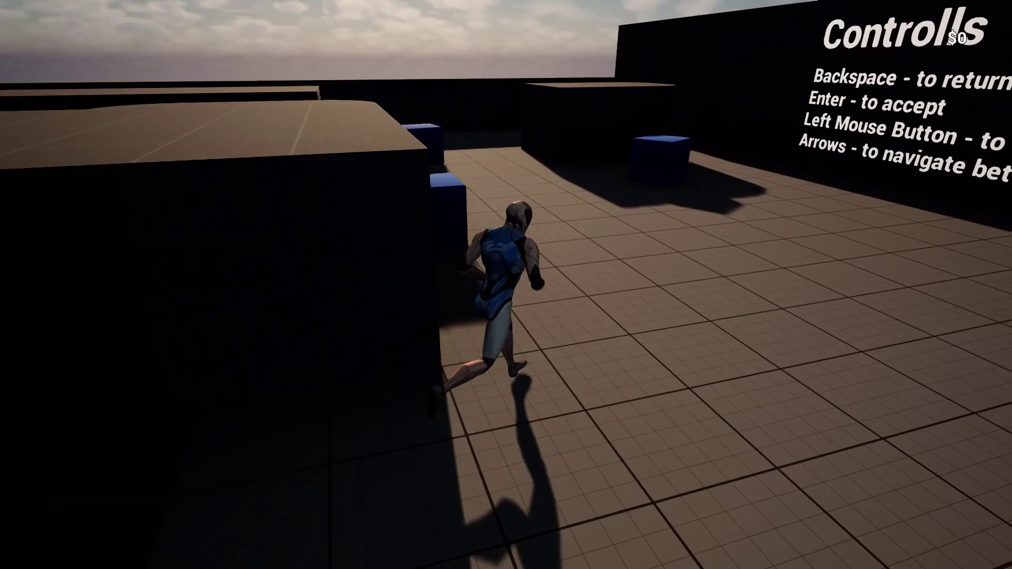
{"action": "key", "text": "w"}
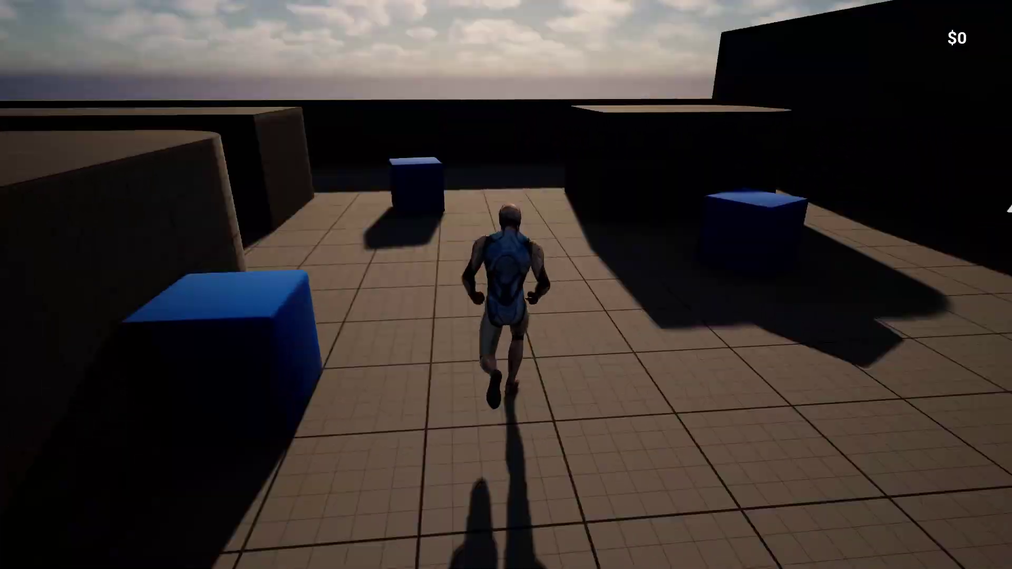
{"action": "key", "text": "w"}
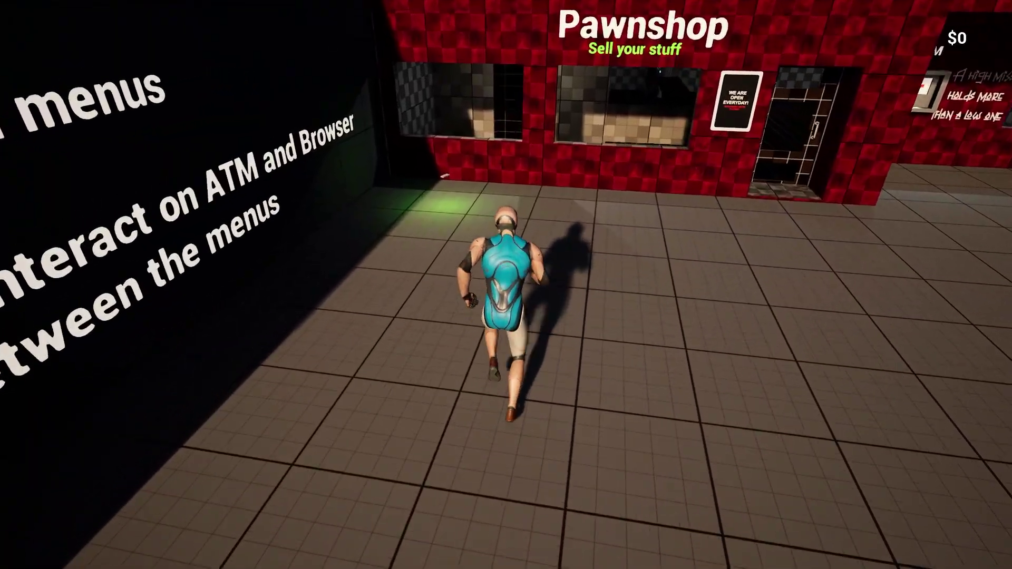
{"action": "key", "text": "e"}
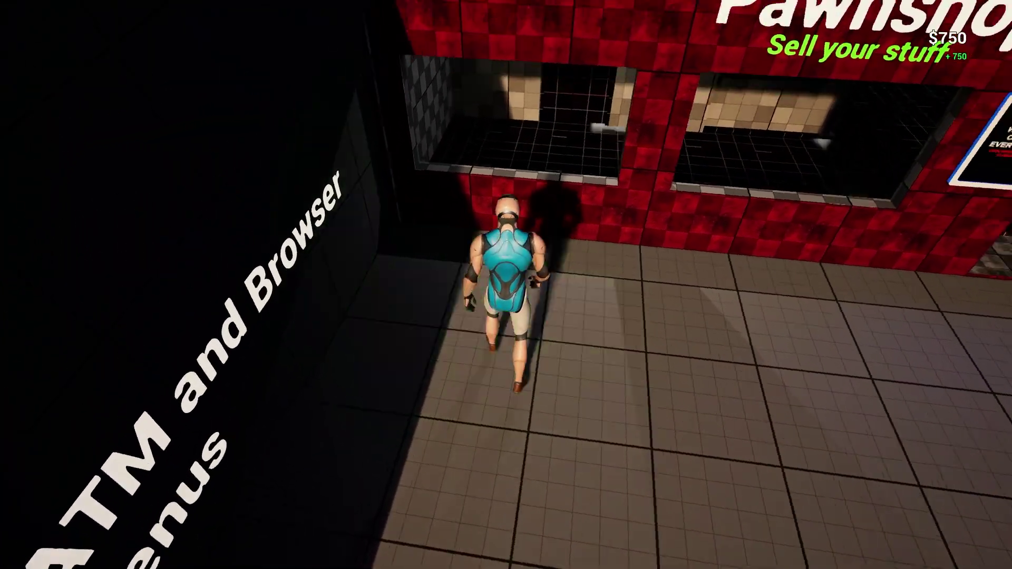
{"action": "key", "text": "d"}
{"action": "key", "text": "w"}
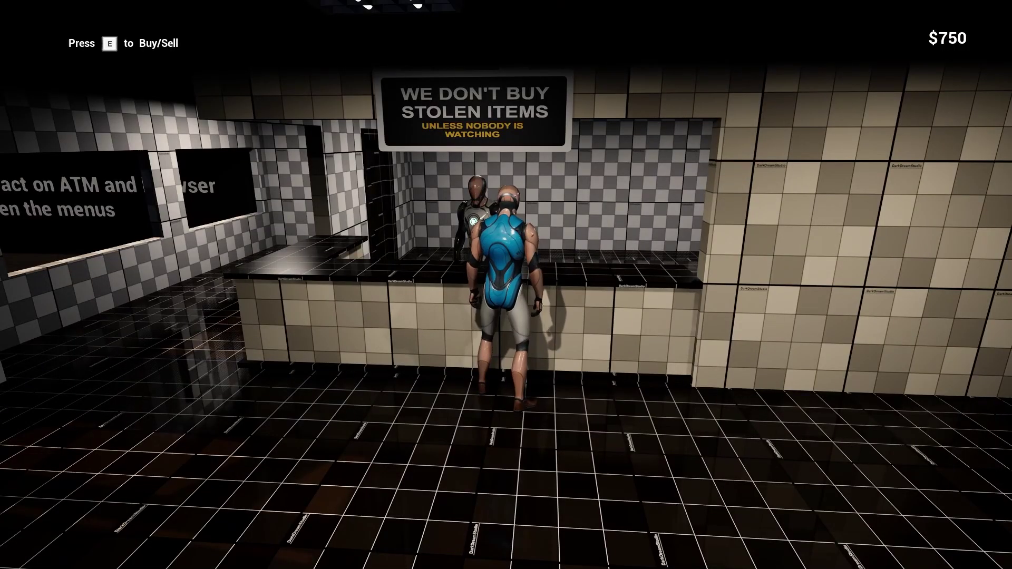
- Purchase the Diamond Ring for $500 from the shopkeeper, try to buy a second one and leave the shop menu
{"action": "key", "text": "e"}
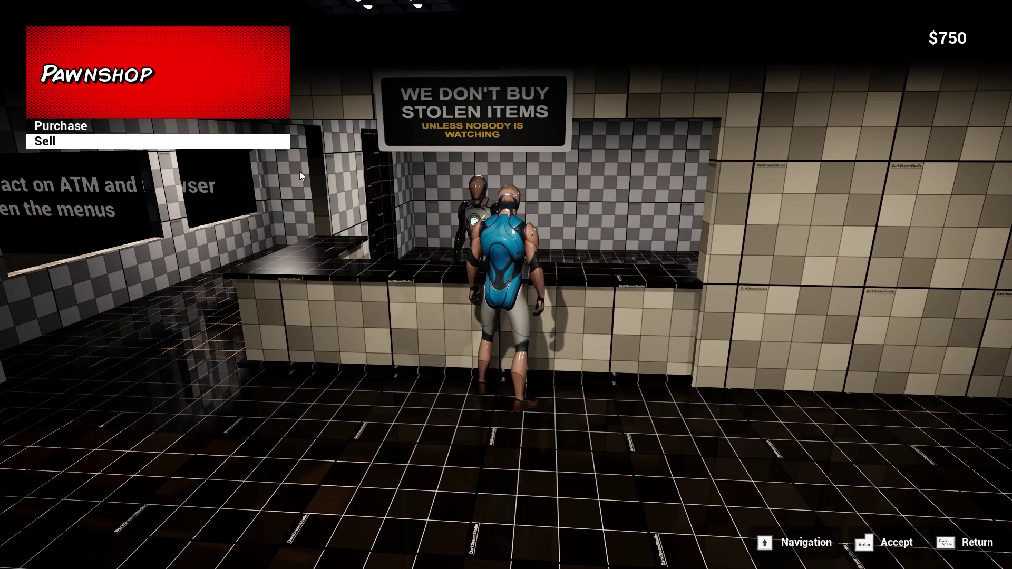
{"action": "left_click", "coordinate": [89, 128]}
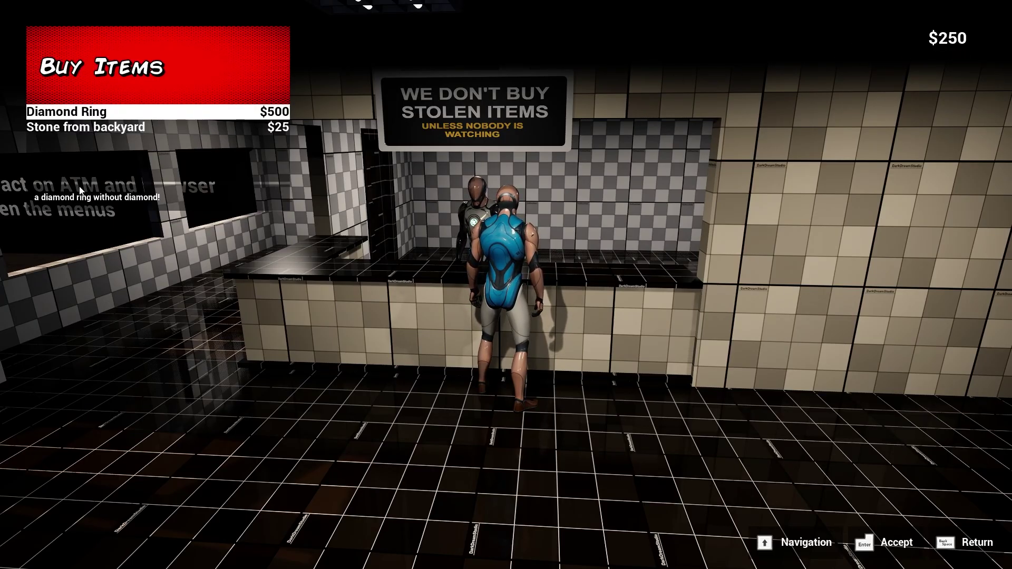
{"action": "key", "text": "Return"}
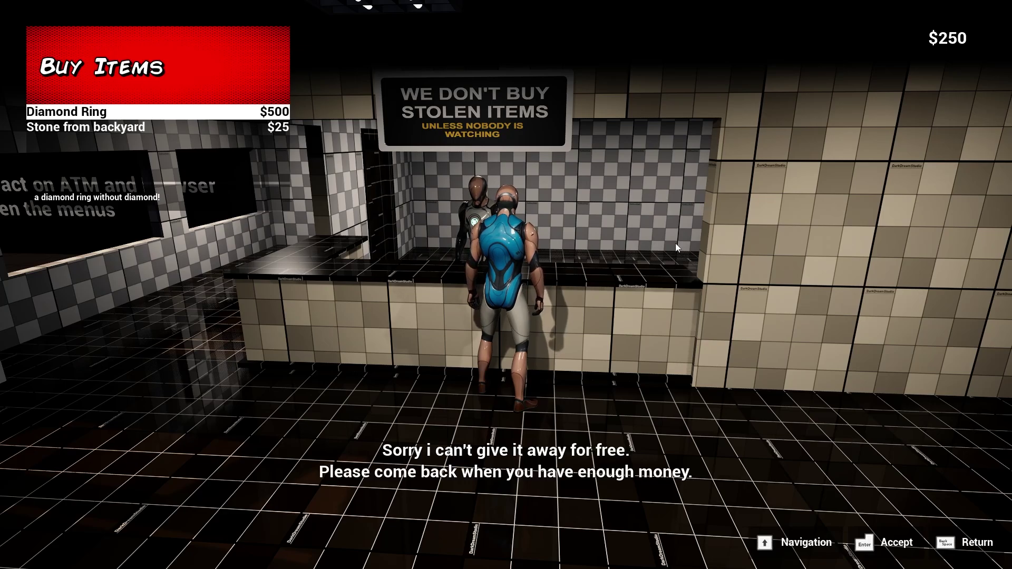
{"action": "key", "text": "BackSpace"}
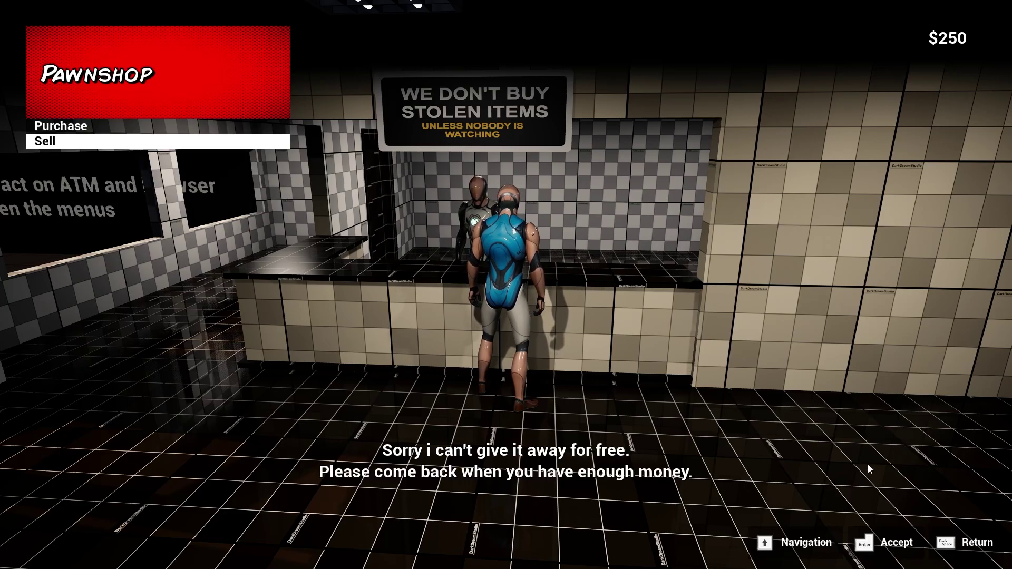
{"action": "key", "text": "BackSpace"}
- Walk around the shop, return to the counter and sell the Diamond Ring for $500, then close the shop menu
{"action": "key", "text": "a"}
{"action": "key", "text": "w"}
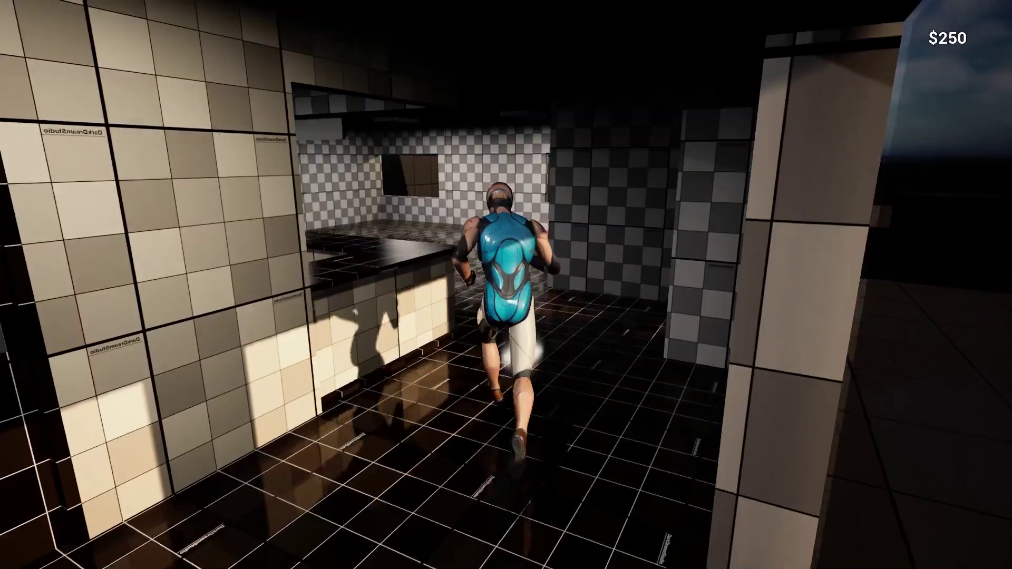
{"action": "key", "text": "w"}
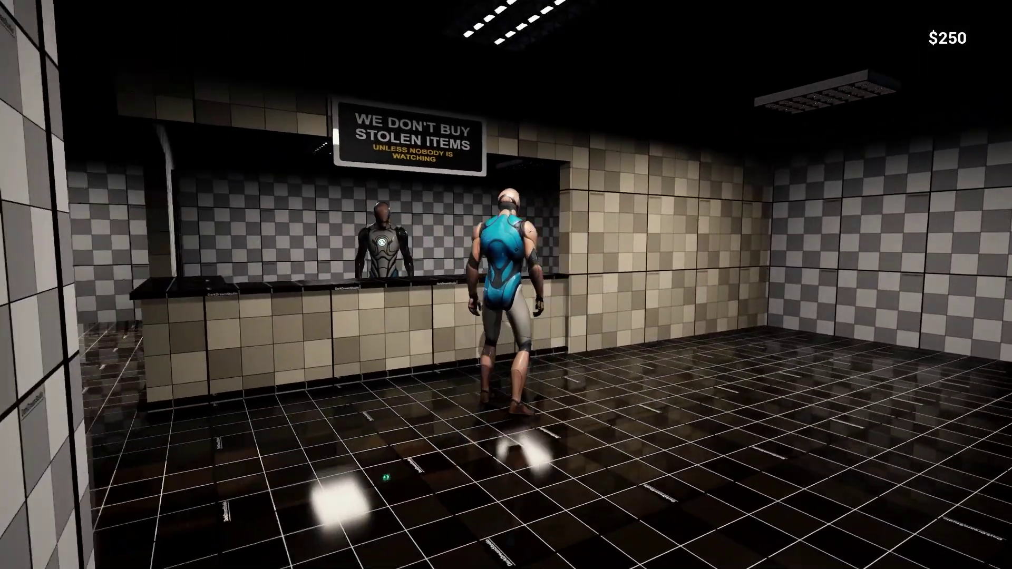
{"action": "key", "text": "w"}
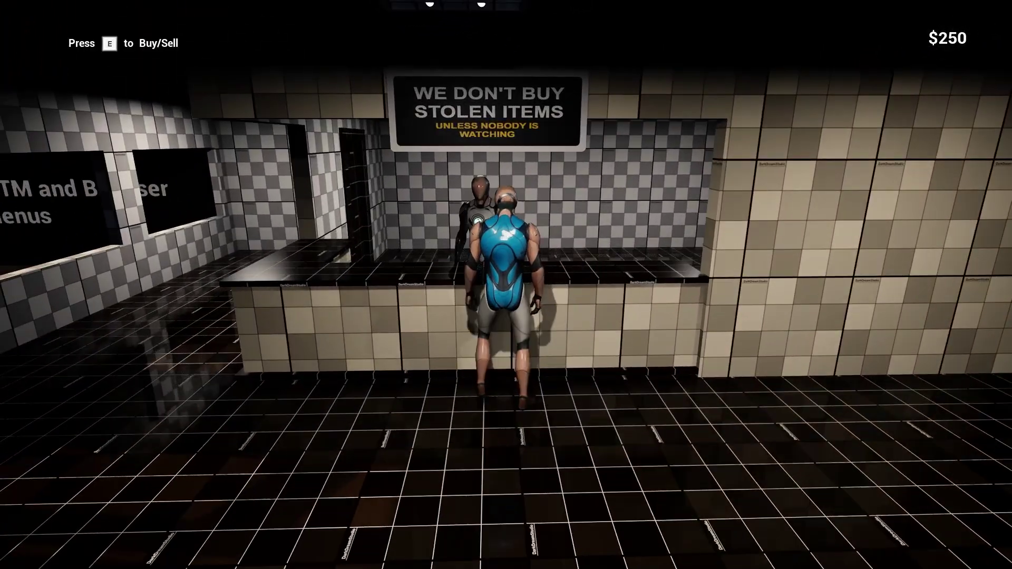
{"action": "key", "text": "e"}
{"action": "left_click", "coordinate": [140, 138]}
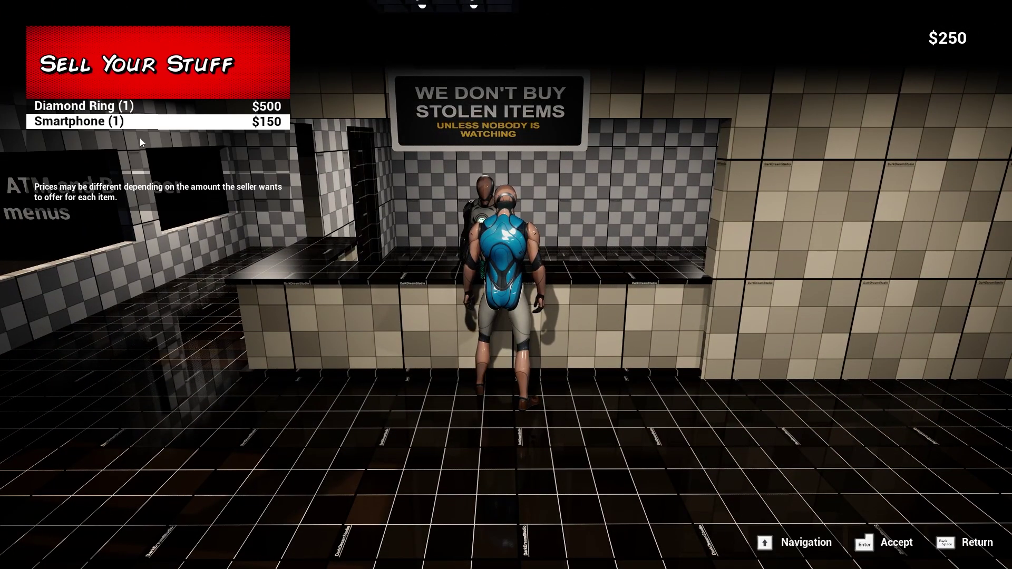
{"action": "left_click", "coordinate": [155, 111]}
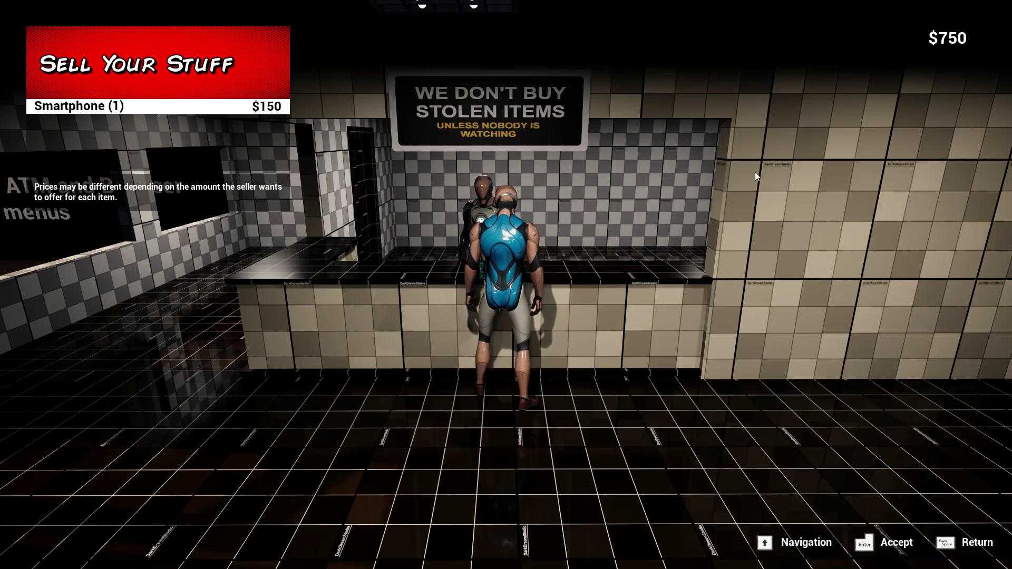
{"action": "key", "text": "BackSpace"}
{"action": "key", "text": "BackSpace"}
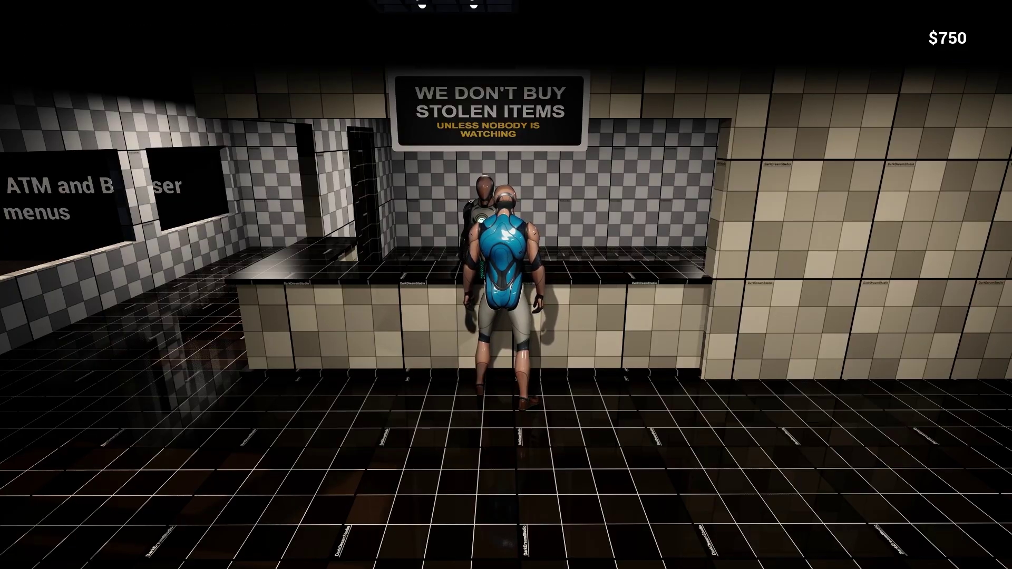
- Leave the pawnshop through its door and end the play test
{"action": "key", "text": "s"}
{"action": "key", "text": "a"}
{"action": "key", "text": "w"}
{"action": "key", "text": "e"}
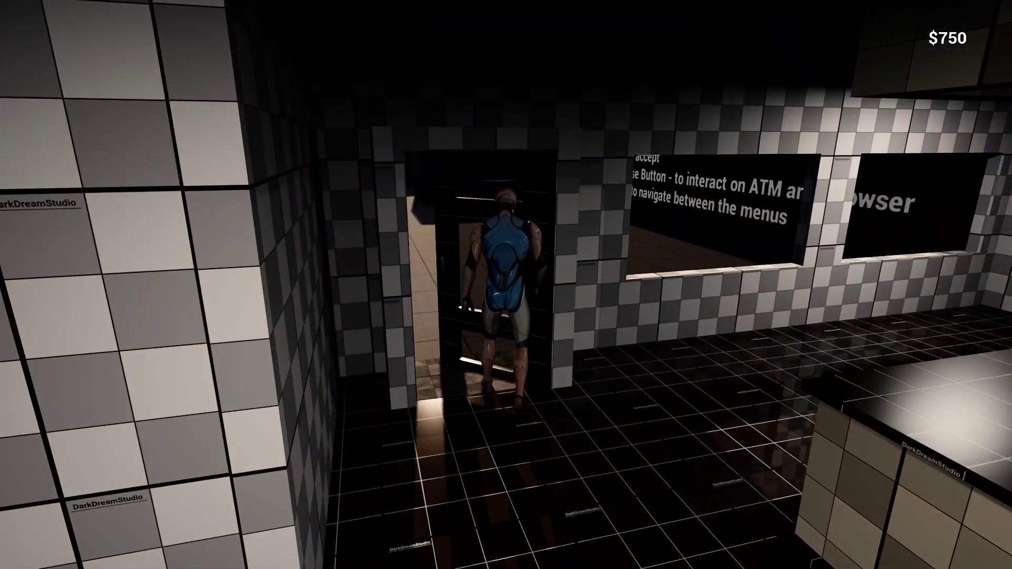
{"action": "key", "text": "w"}
{"action": "key", "text": "s"}
{"action": "key", "text": "a"}
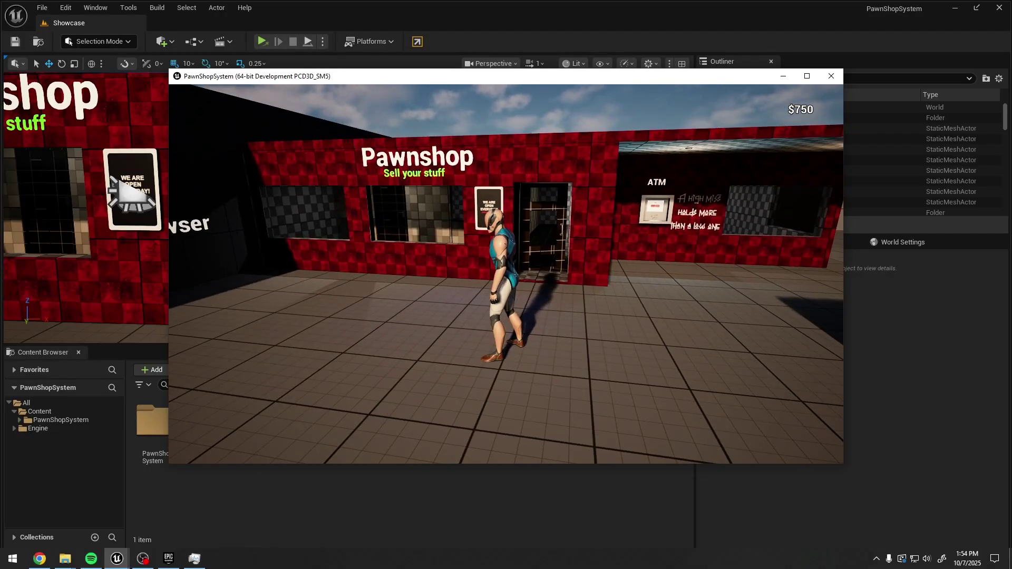
{"action": "key", "text": "Escape"}
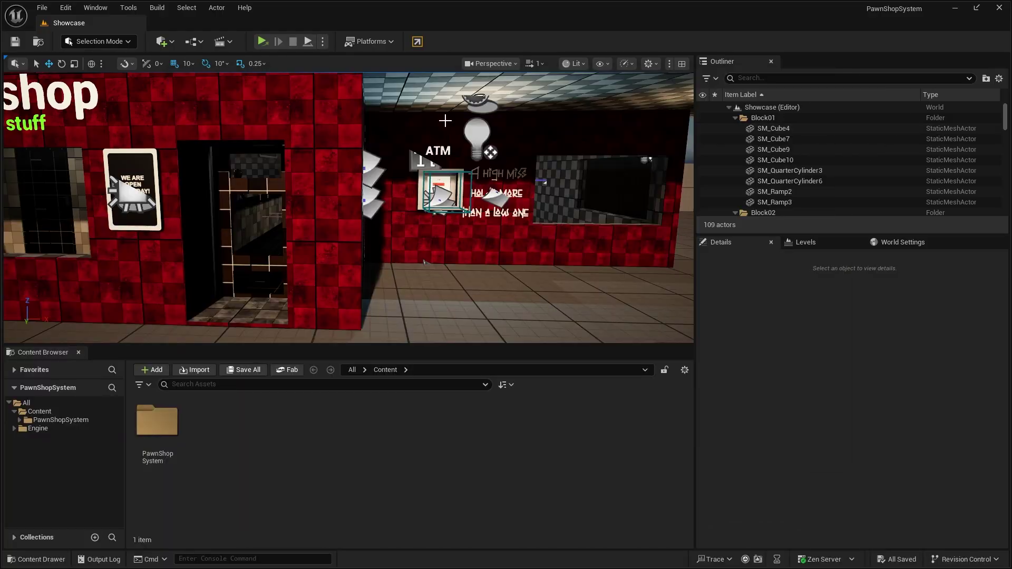
- Inspect the ATM wall up close, then open the project's Blueprints folder and its Pawns subfolder
{"action": "key", "text": "w"}
{"action": "right_click_drag", "start_coordinate": [351, 216], "coordinate": [389, 208]}
{"action": "right_click", "coordinate": [377, 198]}
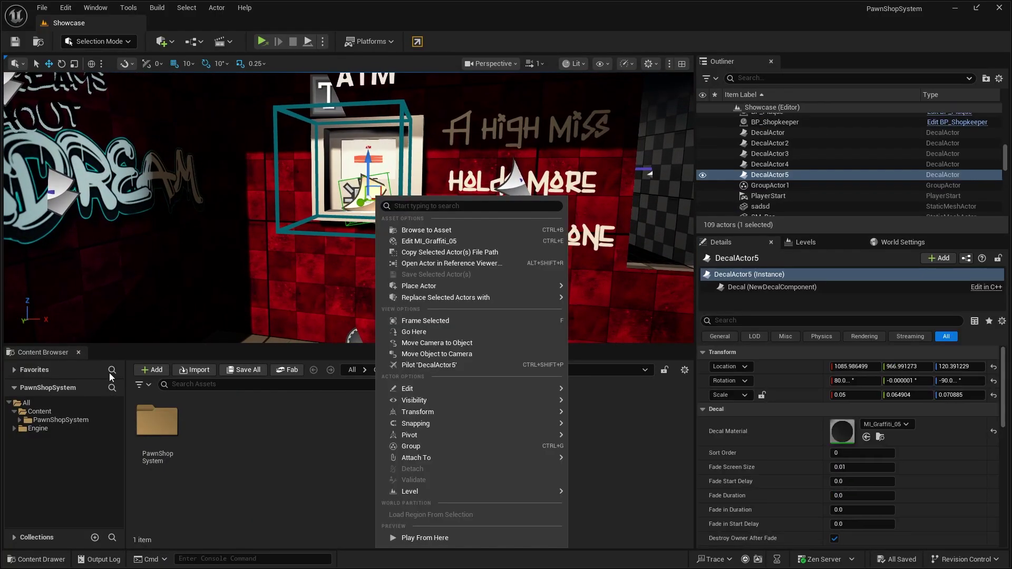
{"action": "left_click", "coordinate": [59, 421]}
{"action": "double_click", "coordinate": [157, 422]}
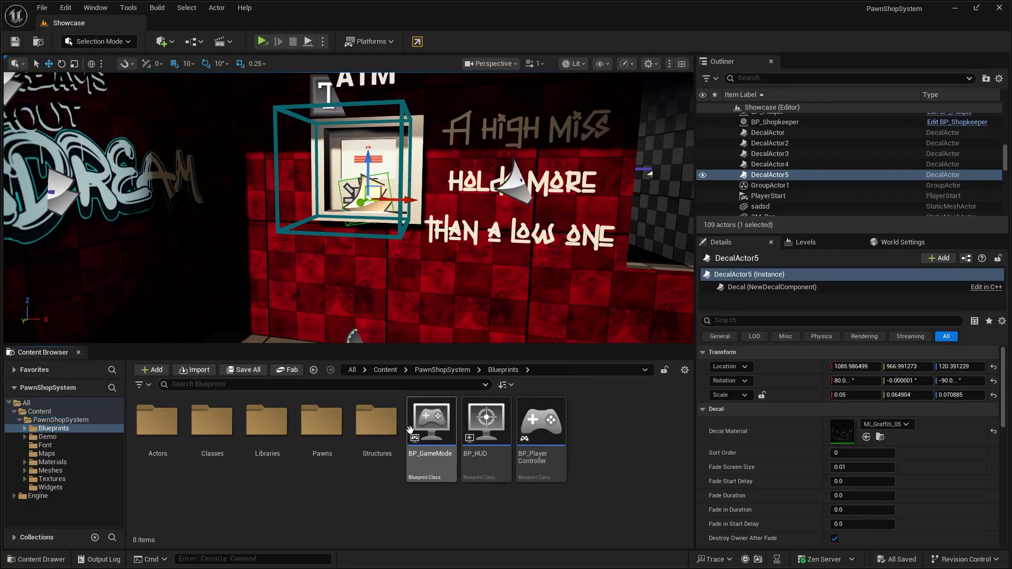
{"action": "double_click", "coordinate": [348, 431]}
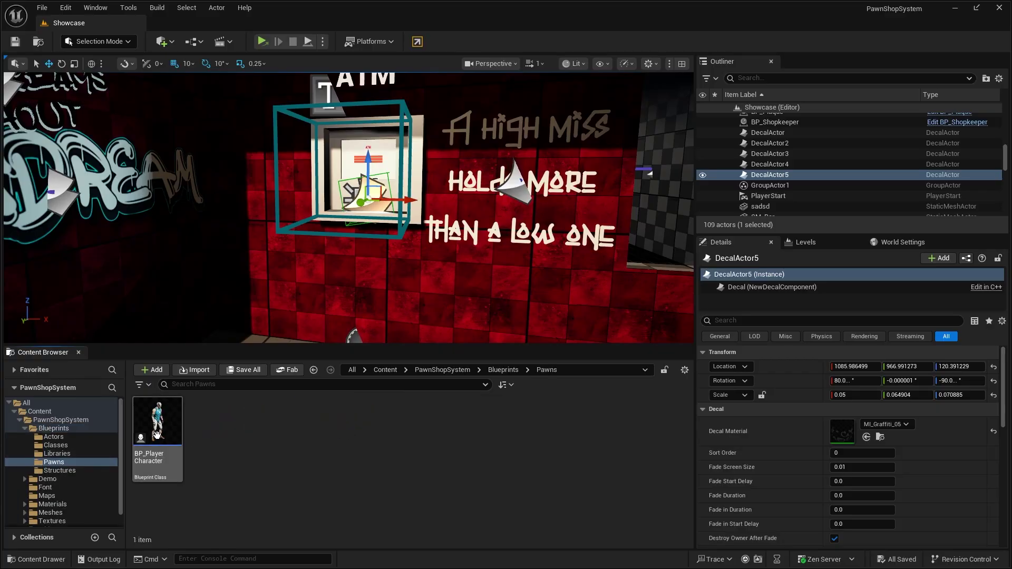
- Browse the PawnShopSystem's Classes, Maps, Materials and Actors folders and look back over the shop entrance
{"action": "left_click", "coordinate": [74, 446]}
{"action": "scroll", "coordinate": [74, 446], "scroll_direction": "down", "scroll_amount": 1}
{"action": "left_click", "coordinate": [63, 481]}
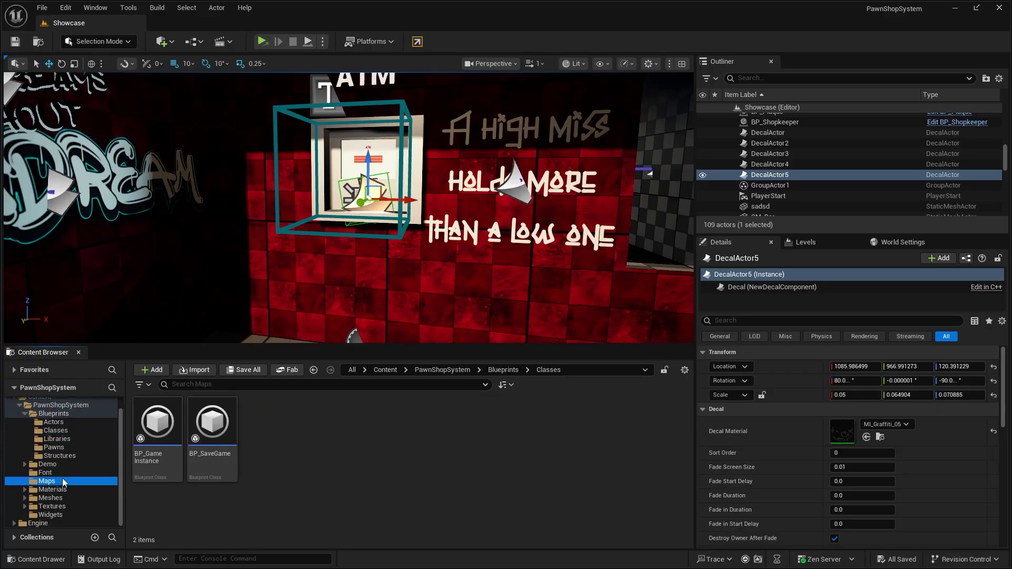
{"action": "left_click", "coordinate": [65, 491]}
{"action": "left_click", "coordinate": [62, 480]}
{"action": "left_click", "coordinate": [53, 422]}
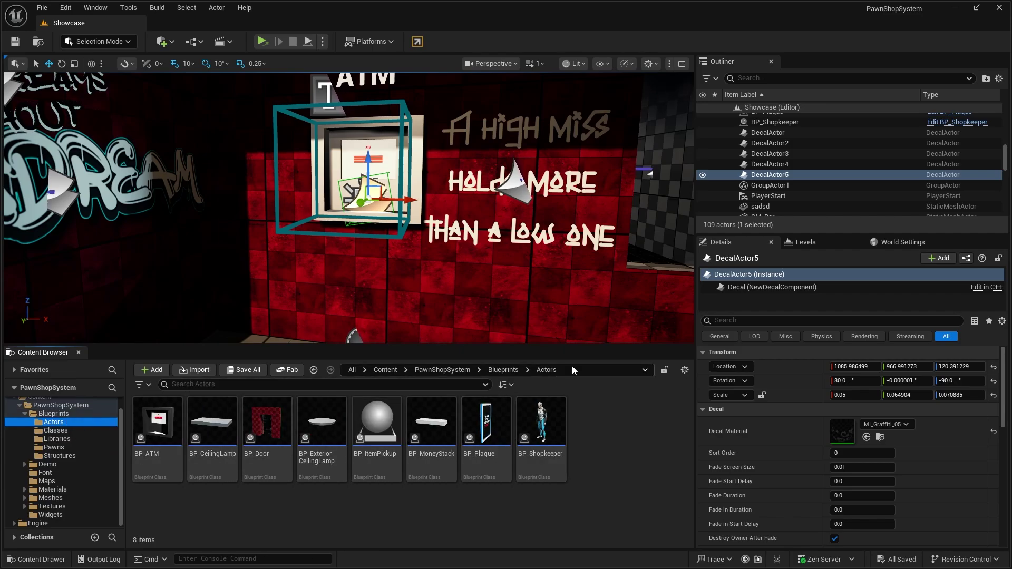
{"action": "key", "text": "s"}
{"action": "right_click_drag", "start_coordinate": [311, 309], "coordinate": [227, 324]}
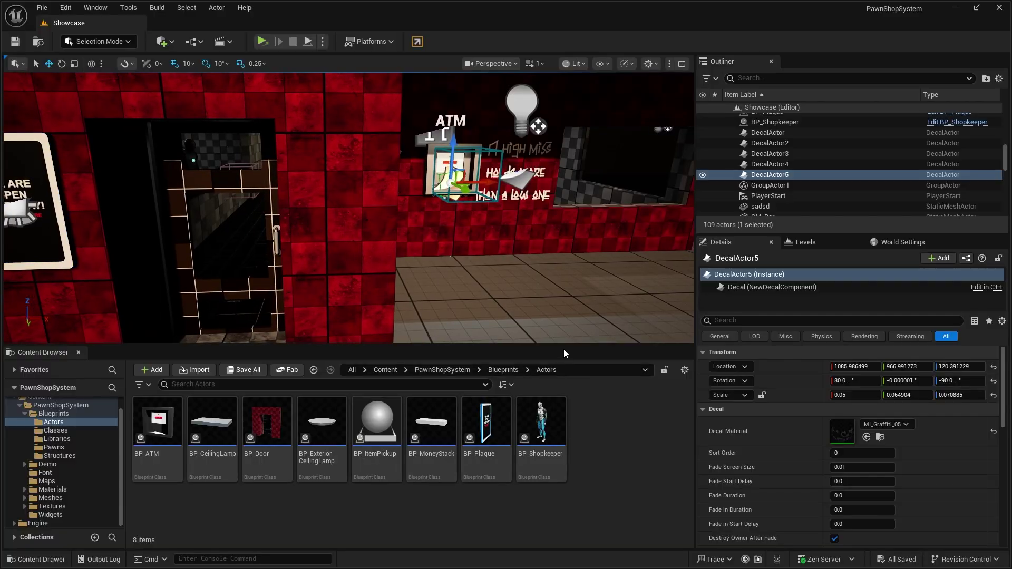